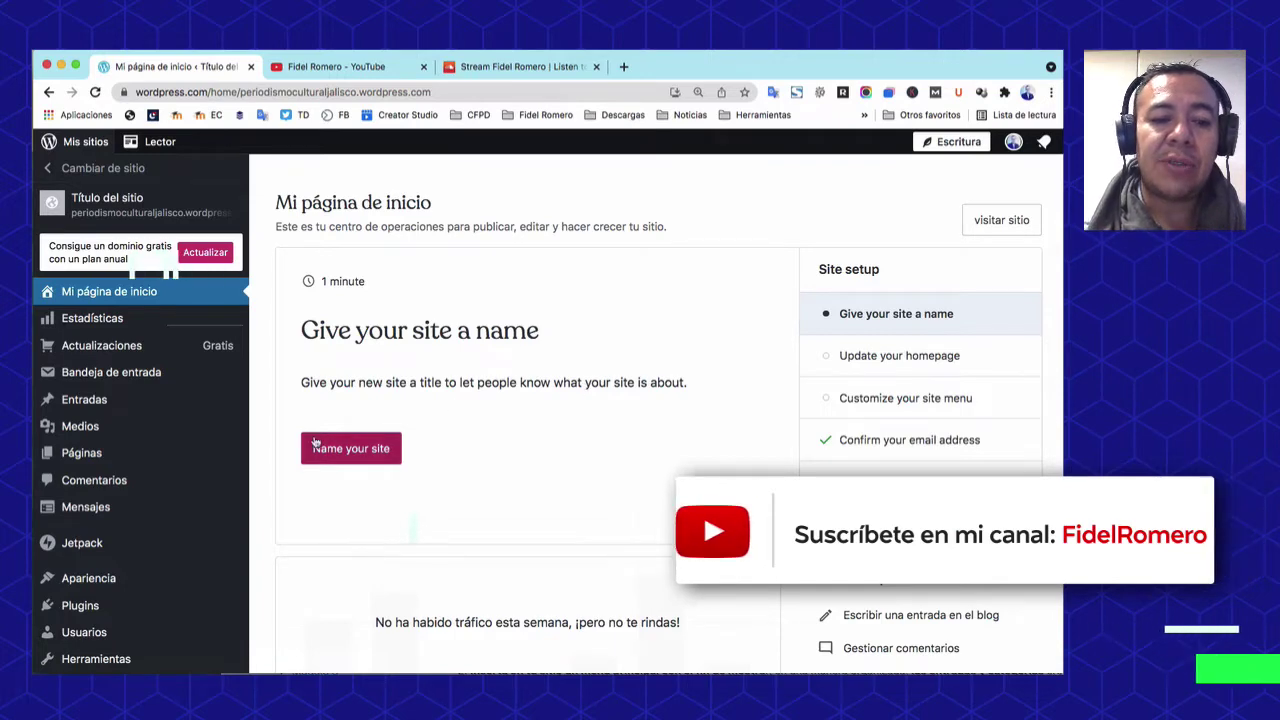
Create a new navigation menu named "Menú principal" in the site's menu settings
mouse_move(92, 585)
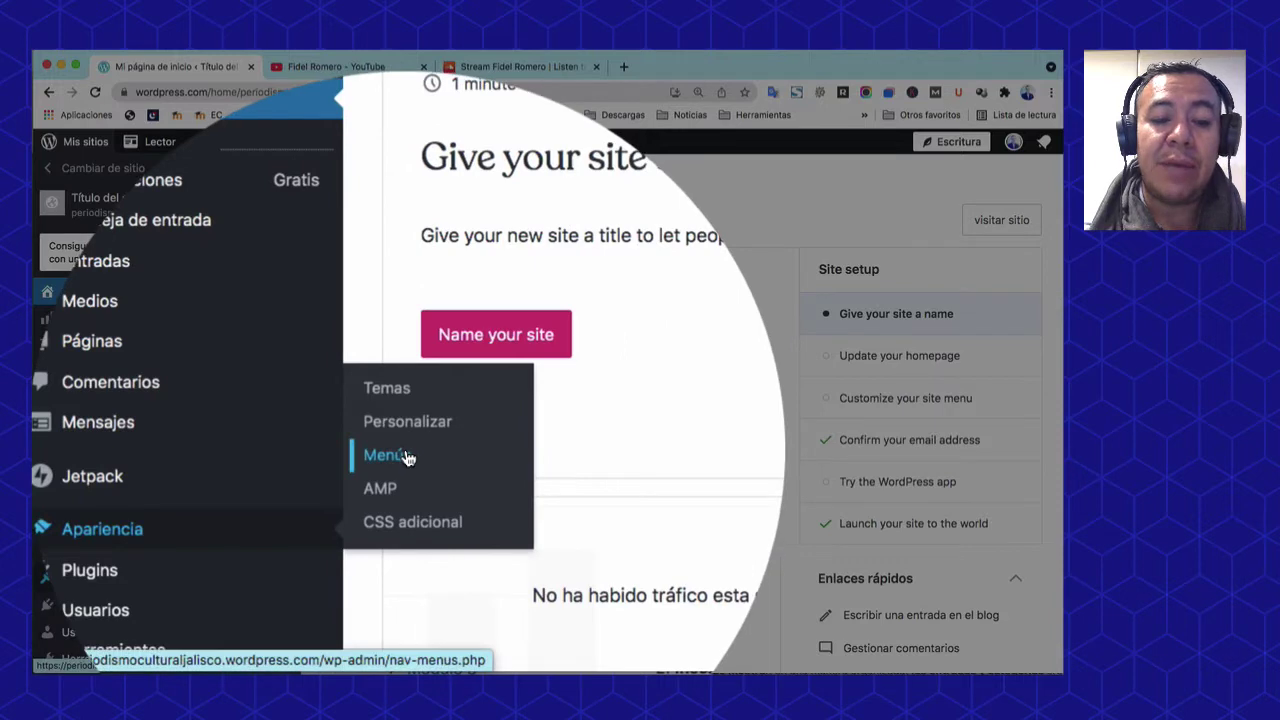
click(405, 456)
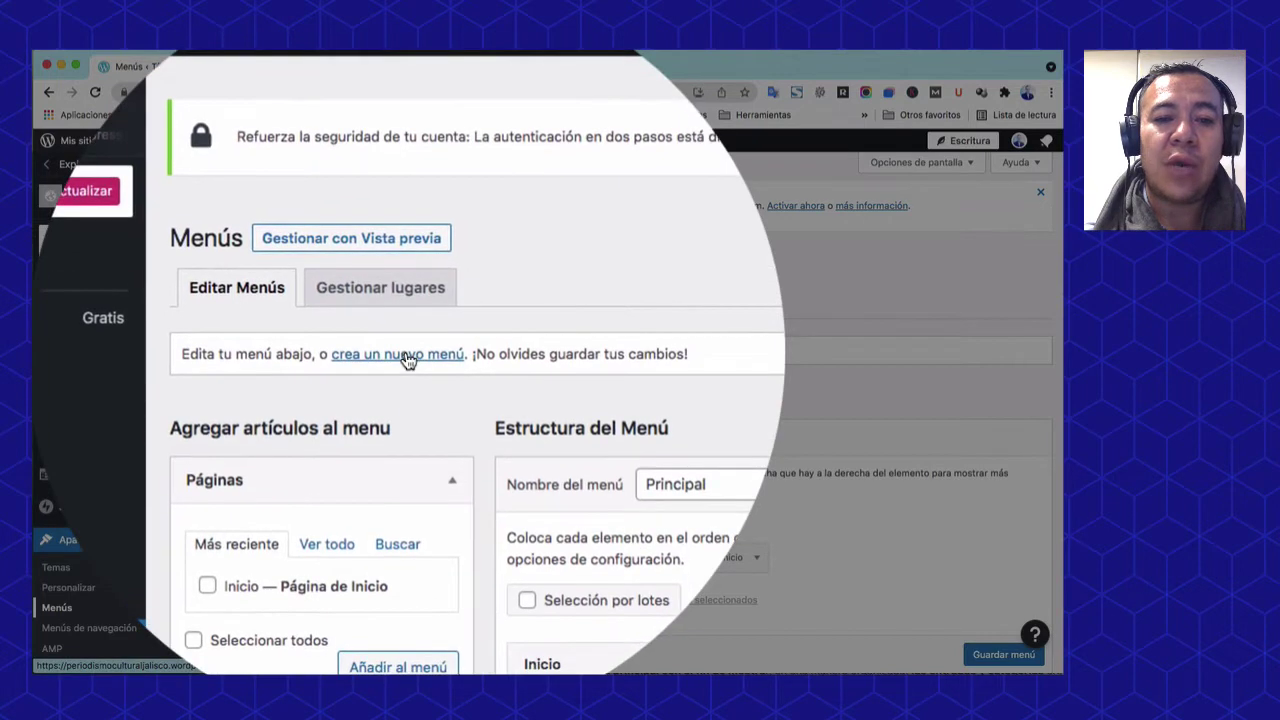
click(398, 355)
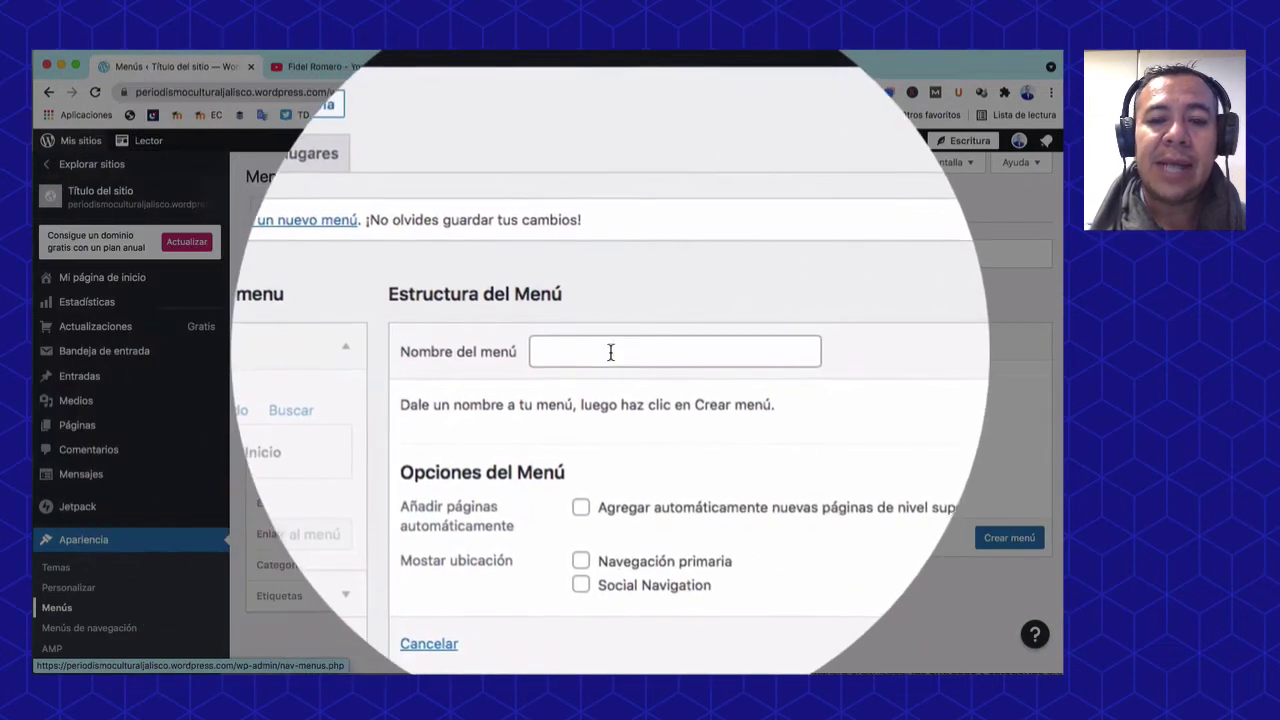
click(610, 352)
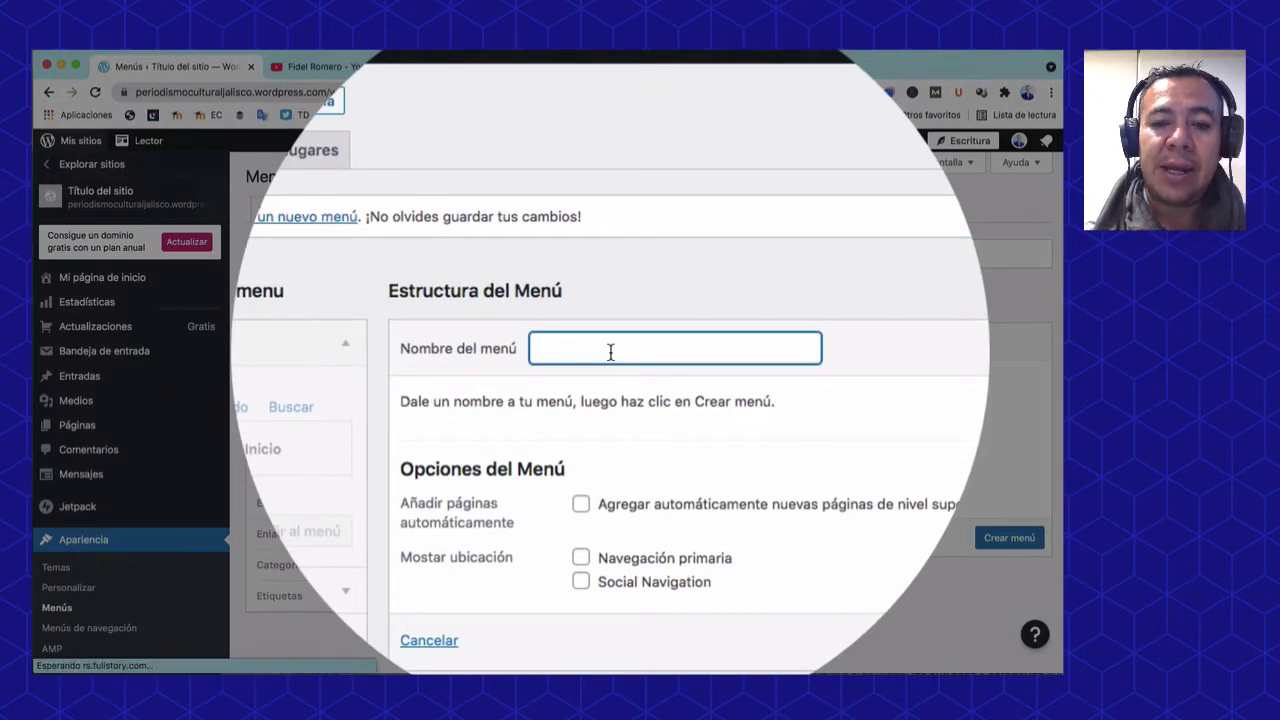
text(Men)
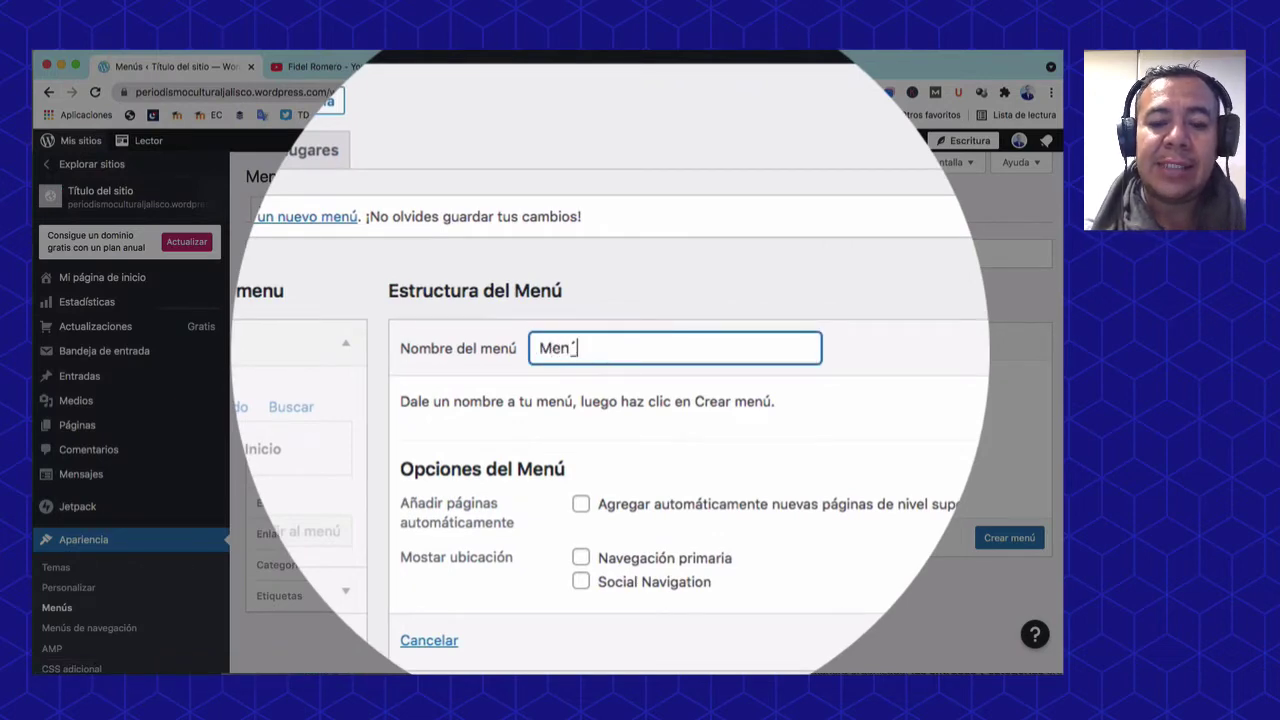
text(ú )
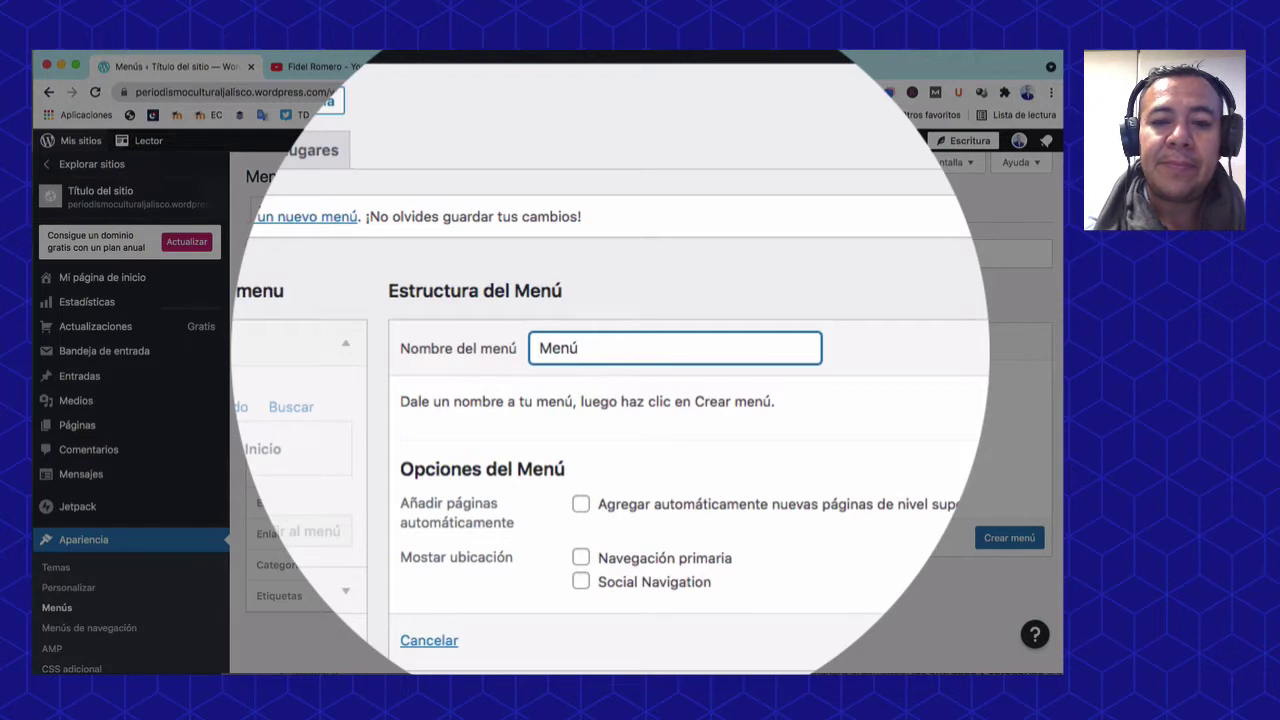
text(principal)
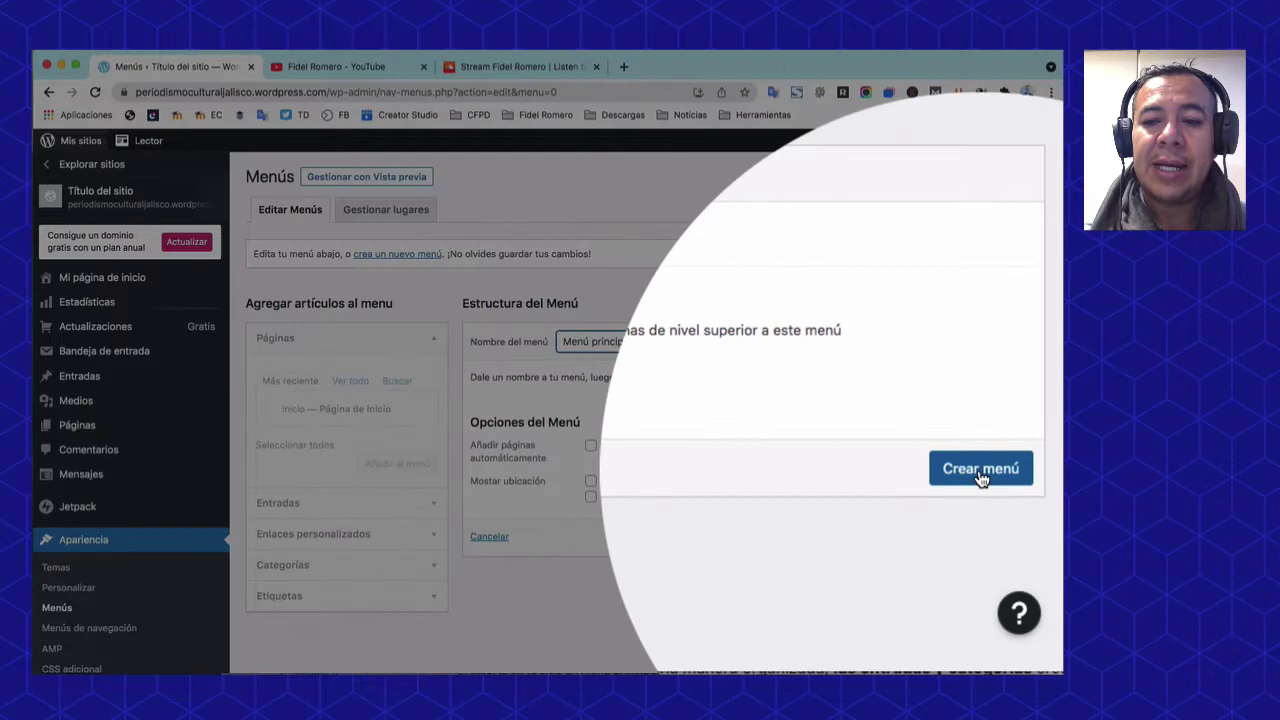
click(981, 479)
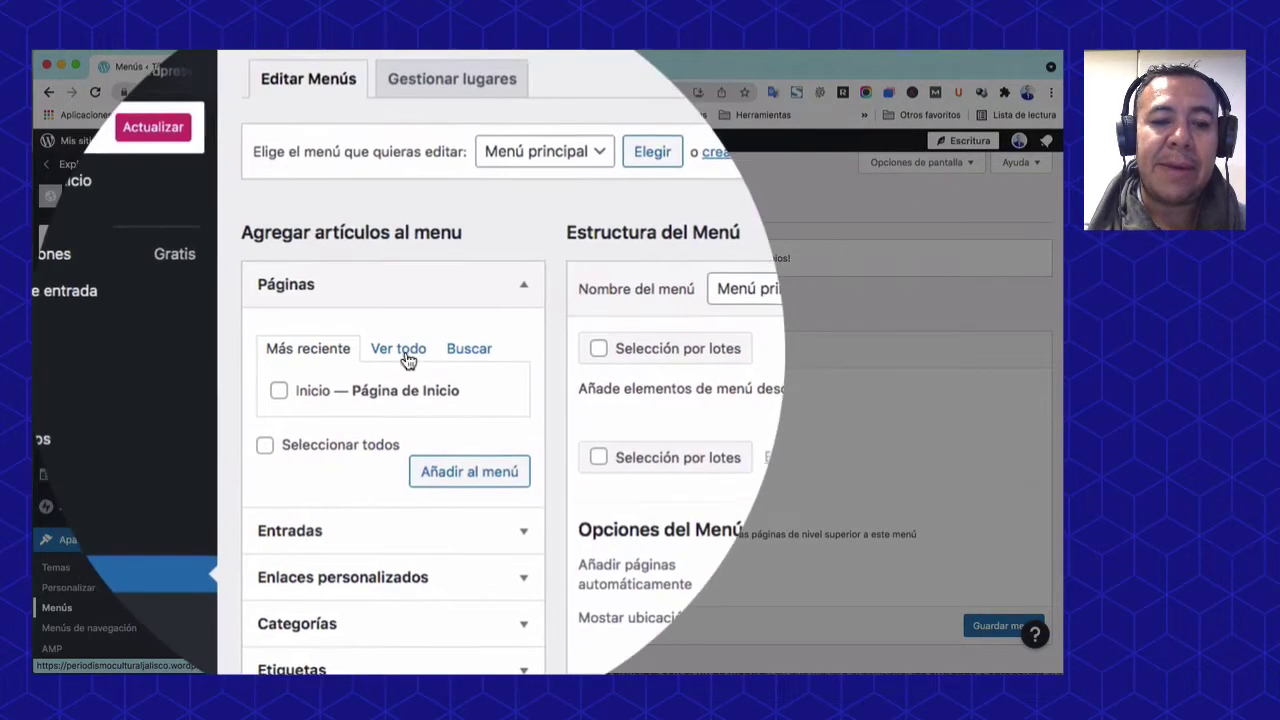
Add the Inicio home page to Menú principal from the full list of pages
click(378, 245)
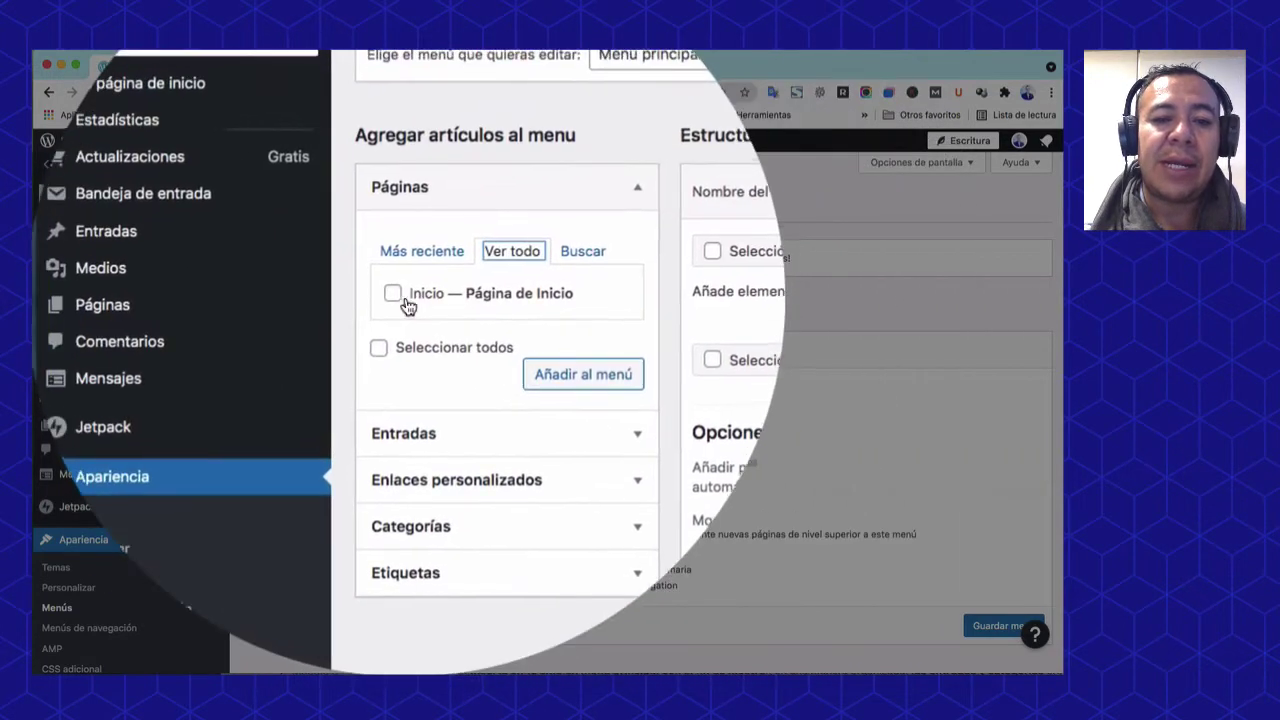
click(392, 297)
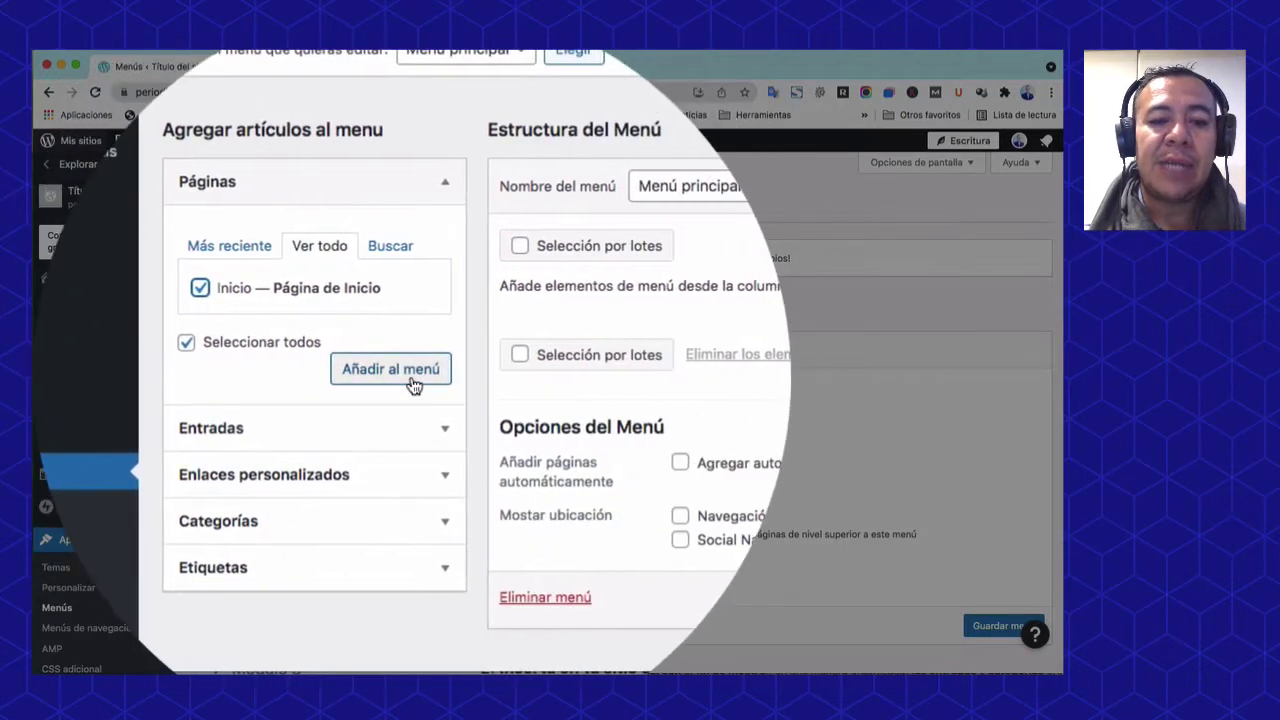
click(411, 377)
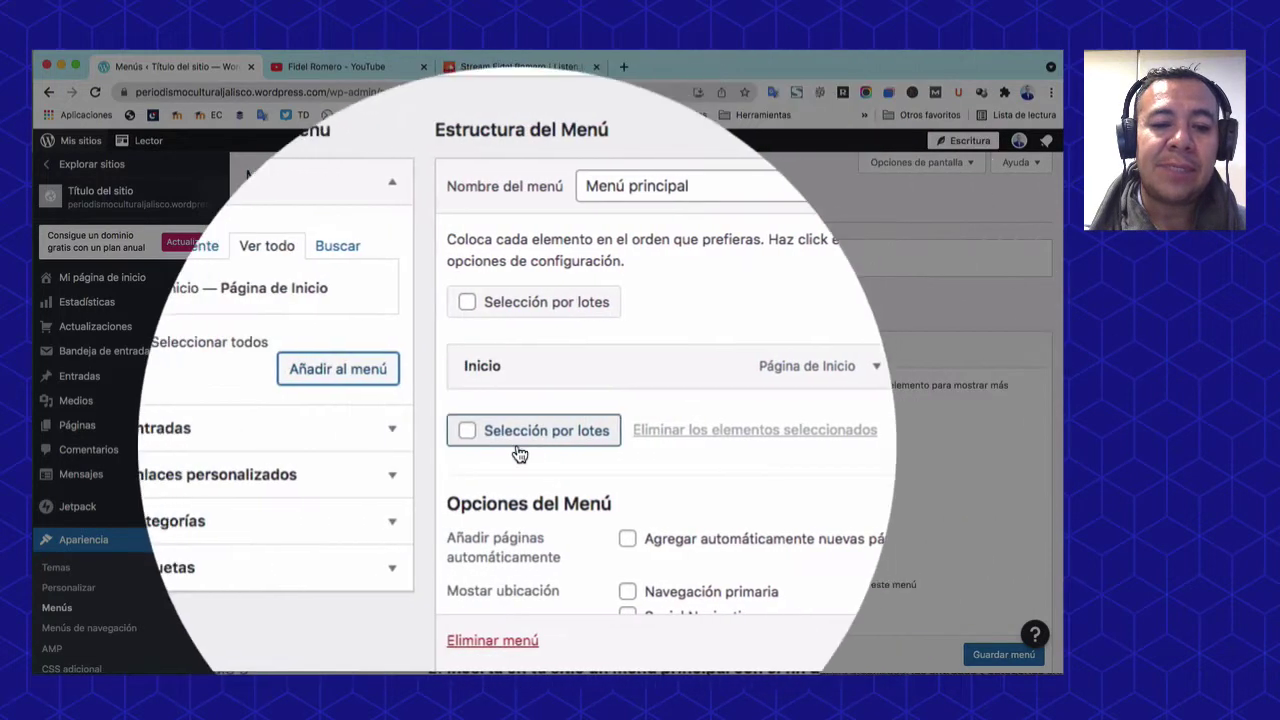
Add the categories Entrevistas, Noticias, Opinión and Reportaje multimedia to the menu from the full category list
click(428, 524)
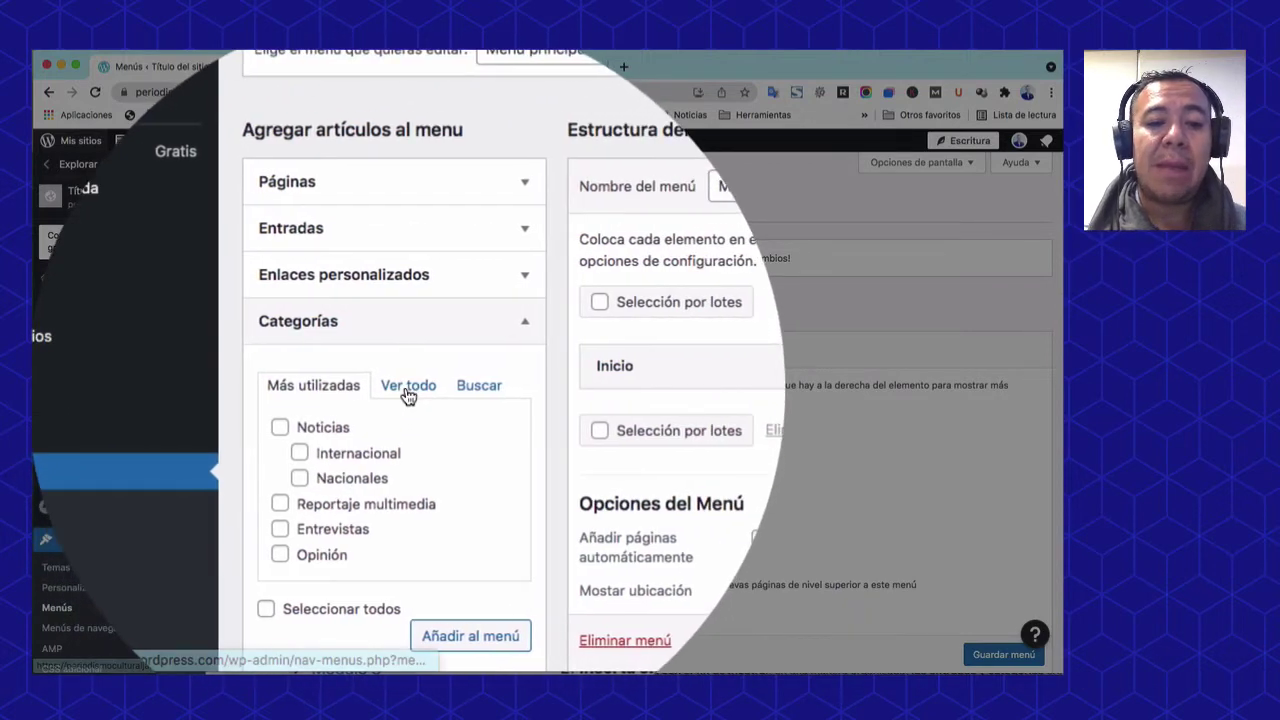
click(407, 390)
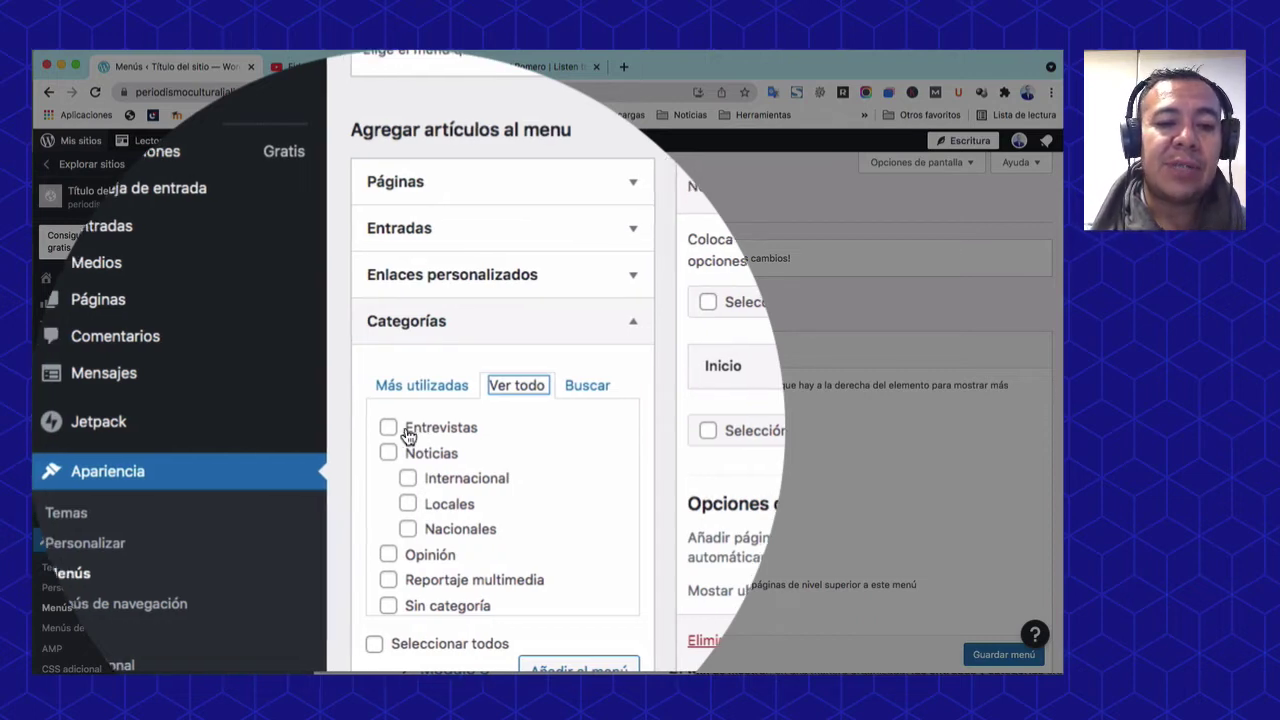
click(379, 429)
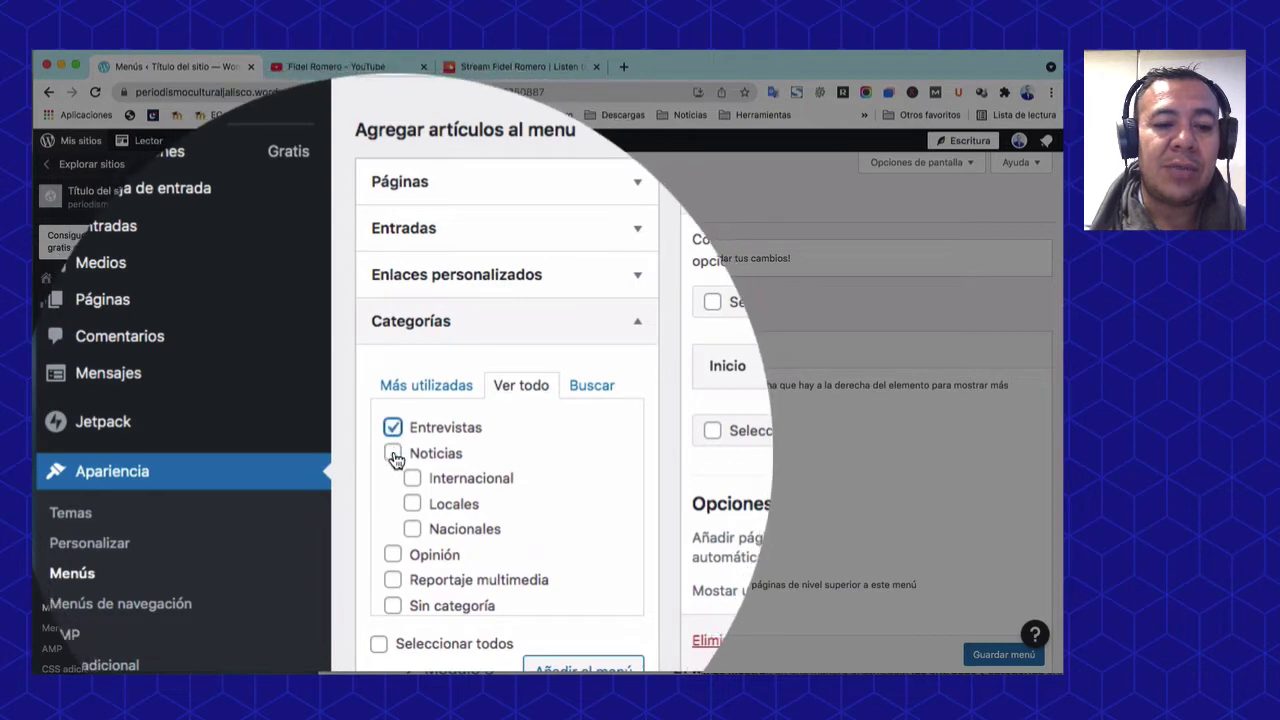
click(392, 453)
click(392, 555)
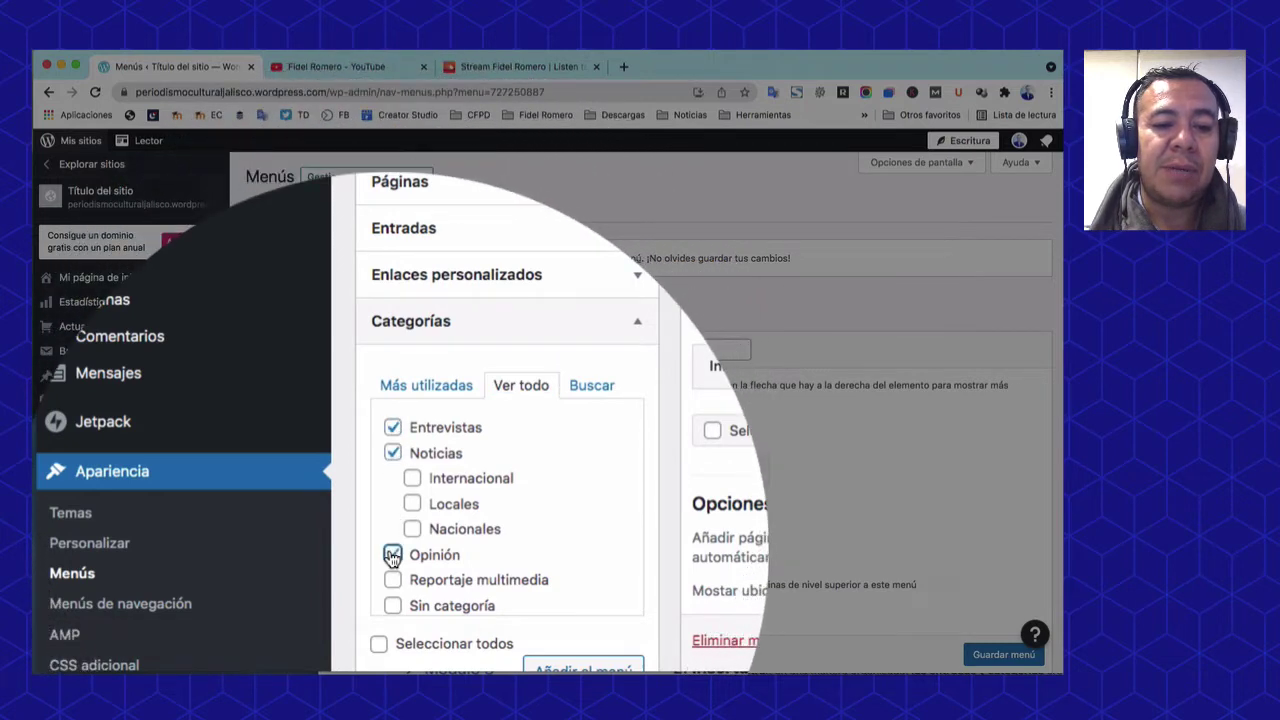
click(392, 580)
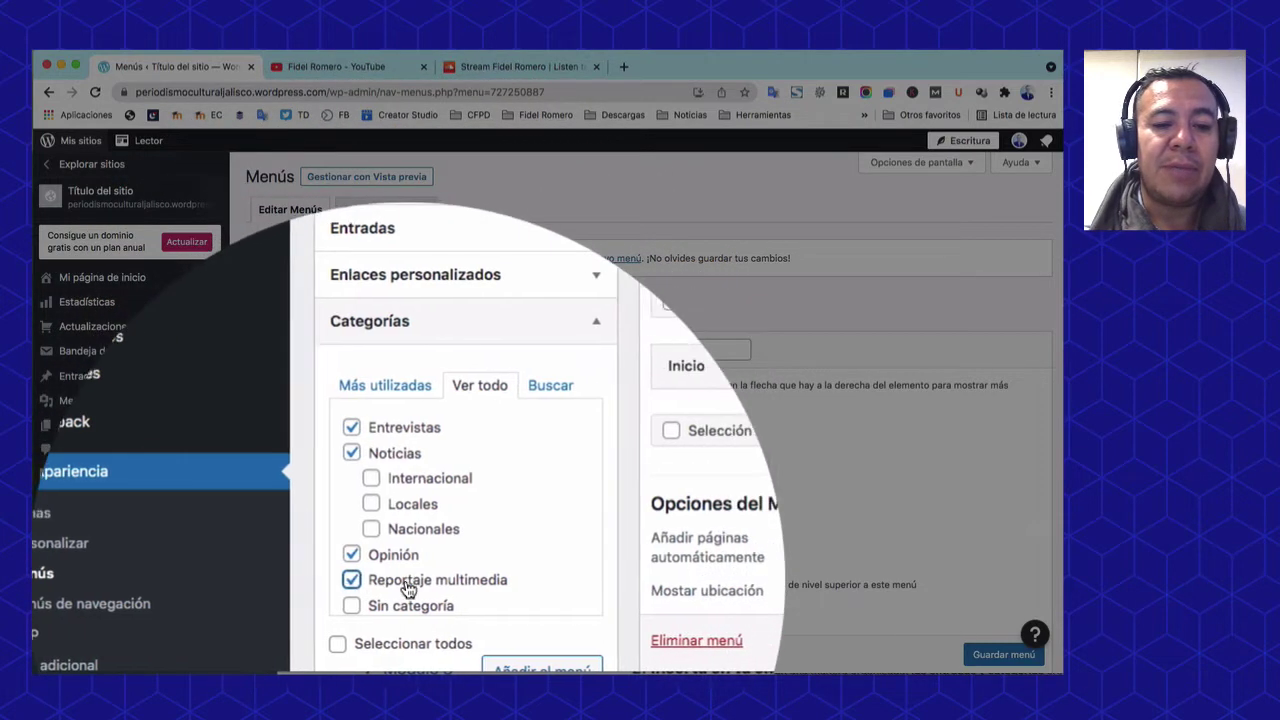
click(407, 669)
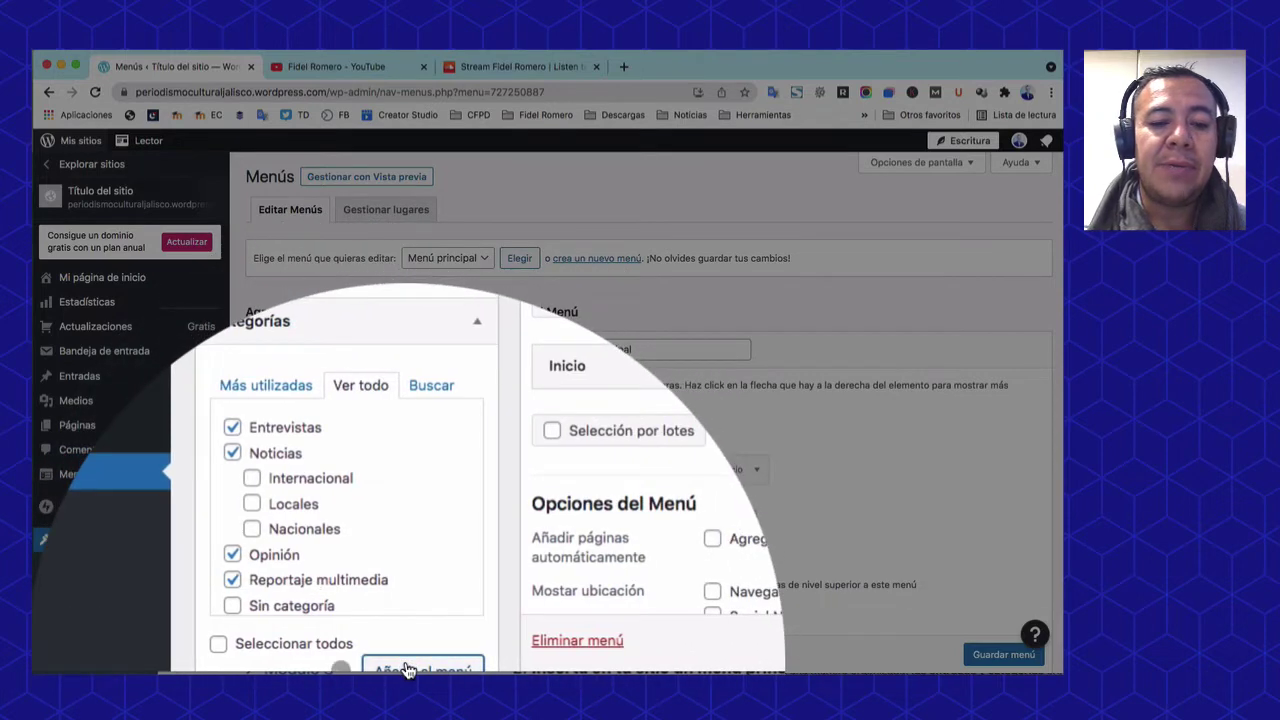
Reorder the menu with Noticias right below Inicio and Reportaje multimedia above Entrevistas, and save it
scroll(405, 655, down, 2)
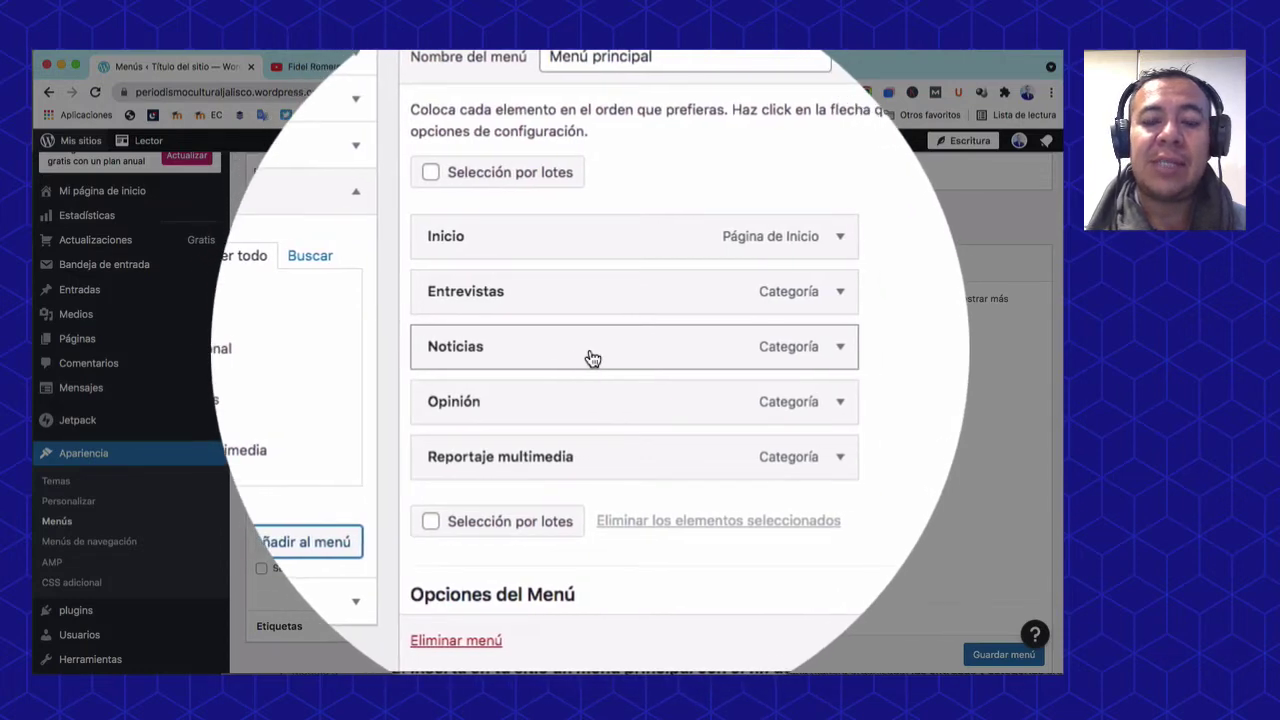
drag(589, 354, 561, 306)
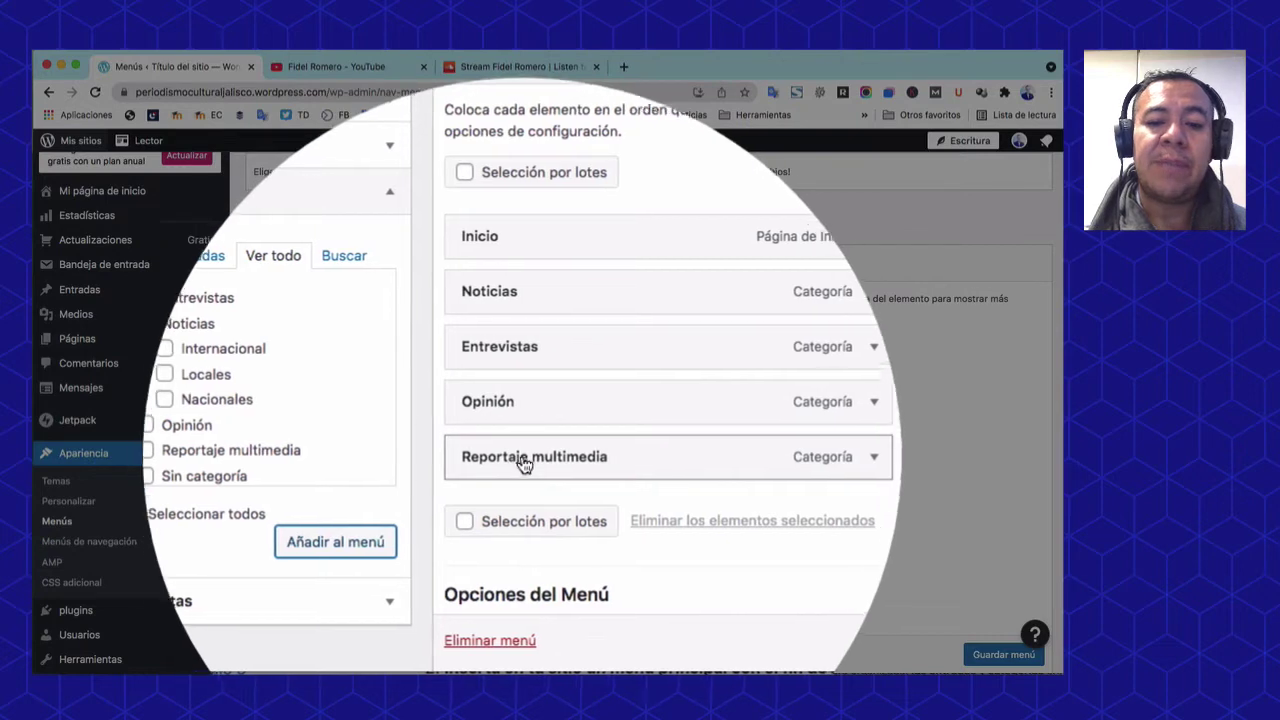
drag(531, 451, 527, 351)
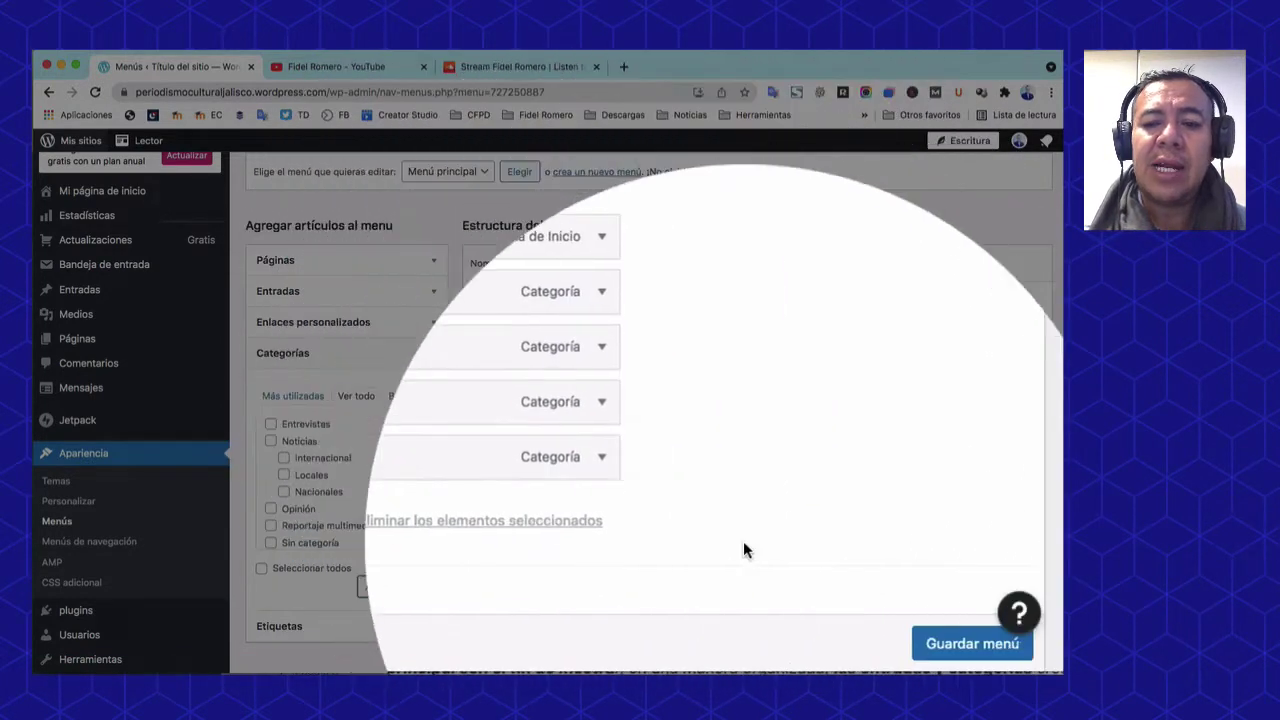
scroll(955, 648, down, 1)
click(955, 645)
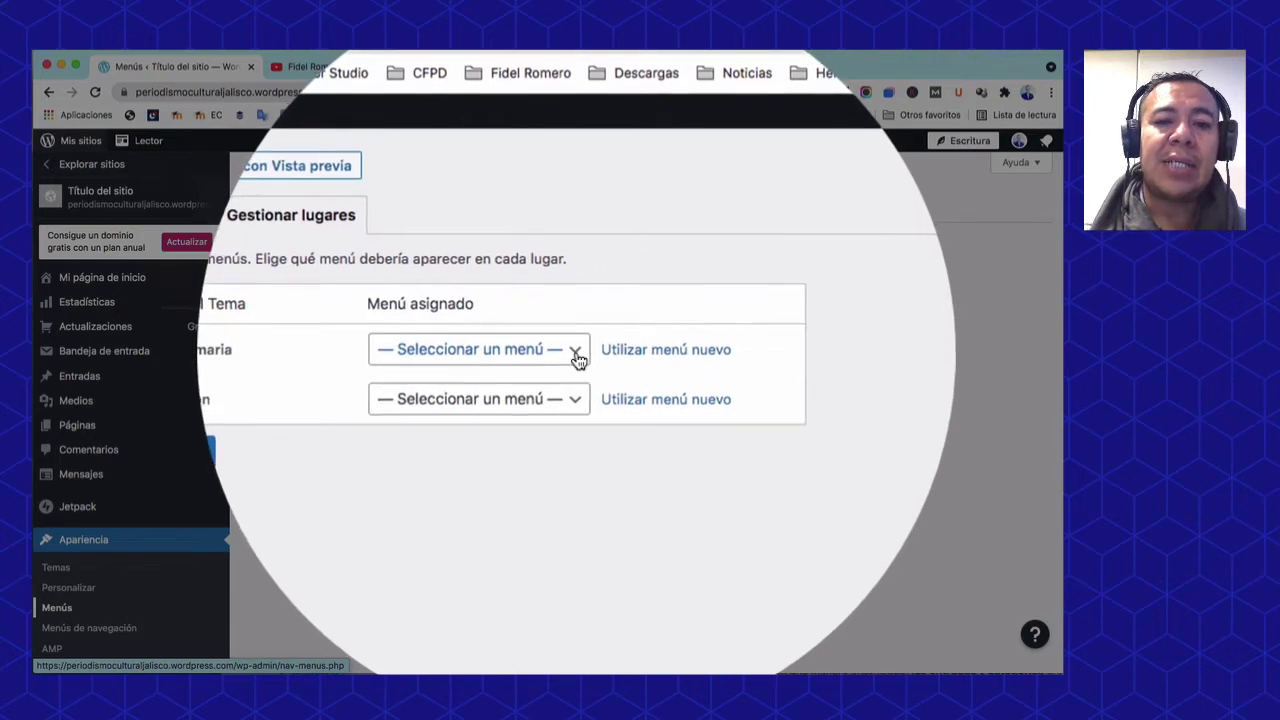
Assign Menú principal to the Navegación primaria theme location and save the change
click(575, 350)
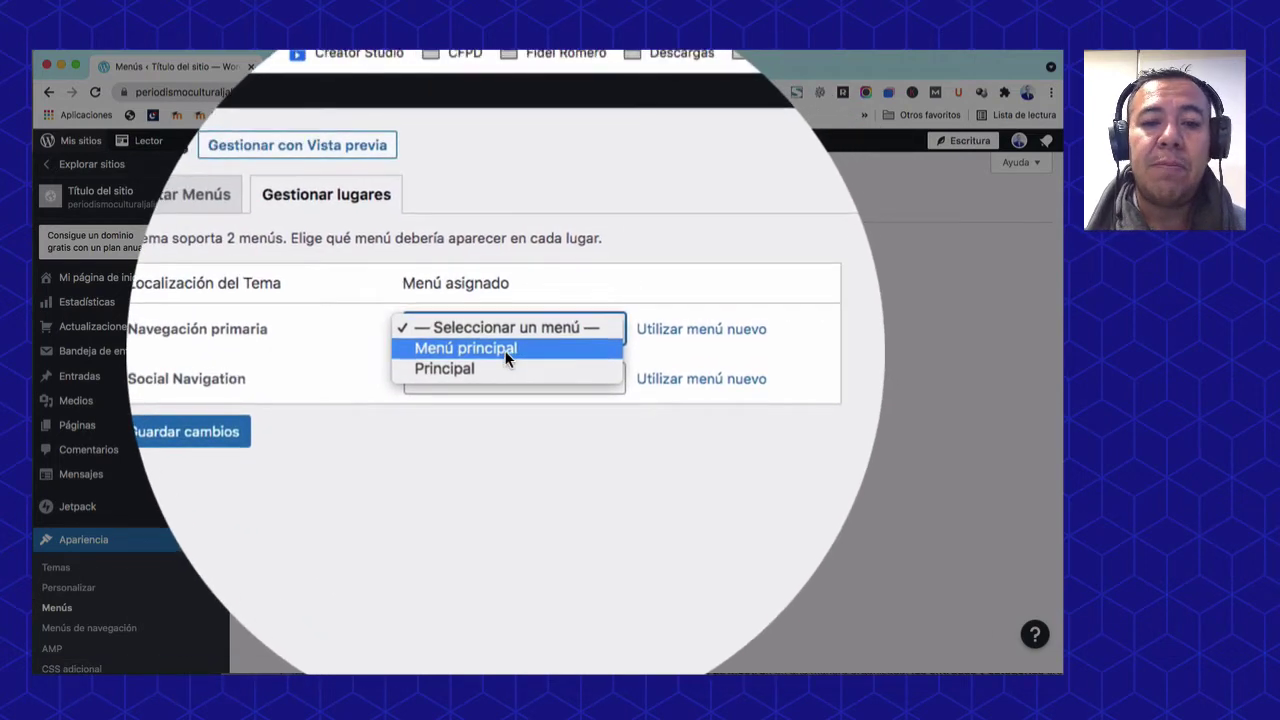
click(505, 352)
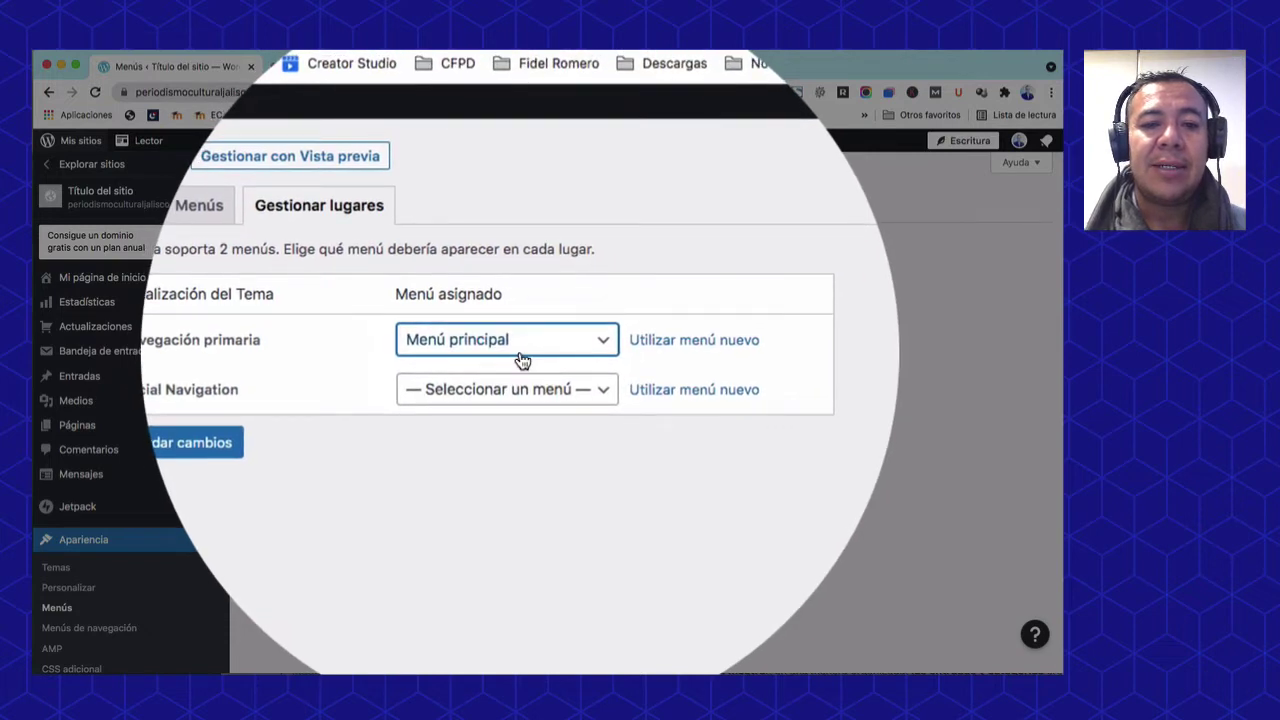
click(407, 355)
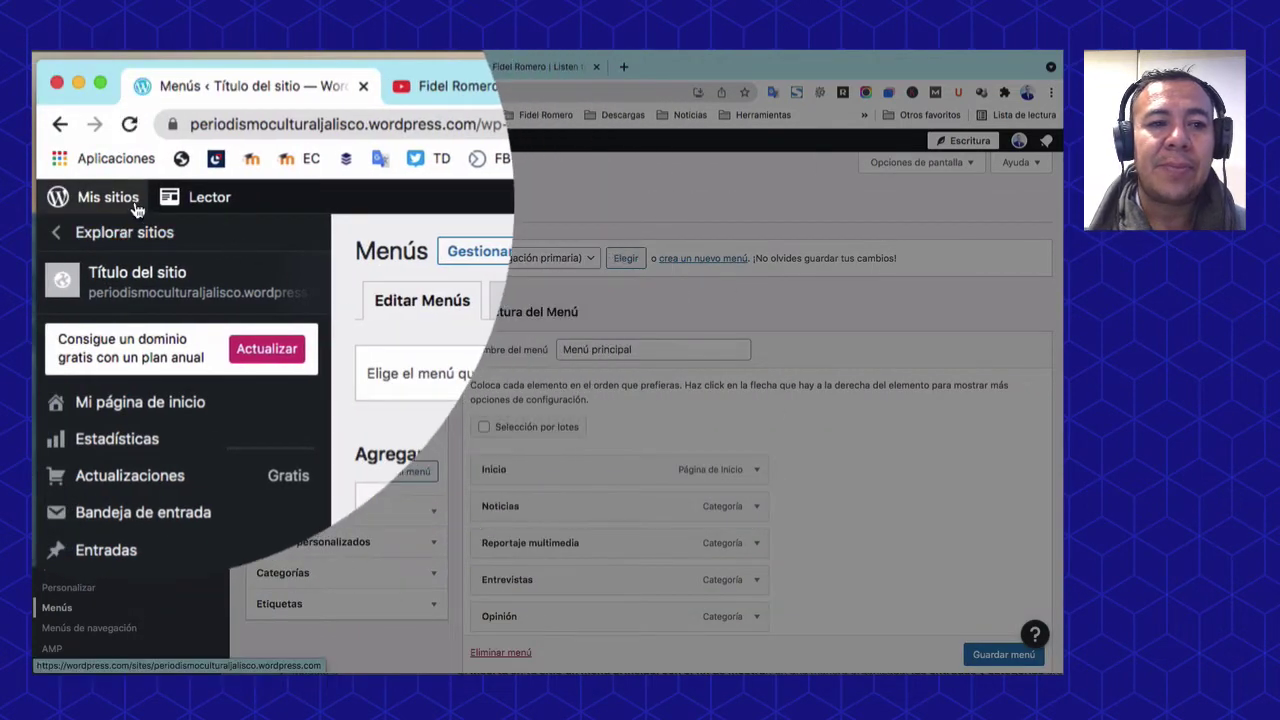
Open the public site in a new browser tab to check its header navigation menu
click(225, 305)
click(350, 67)
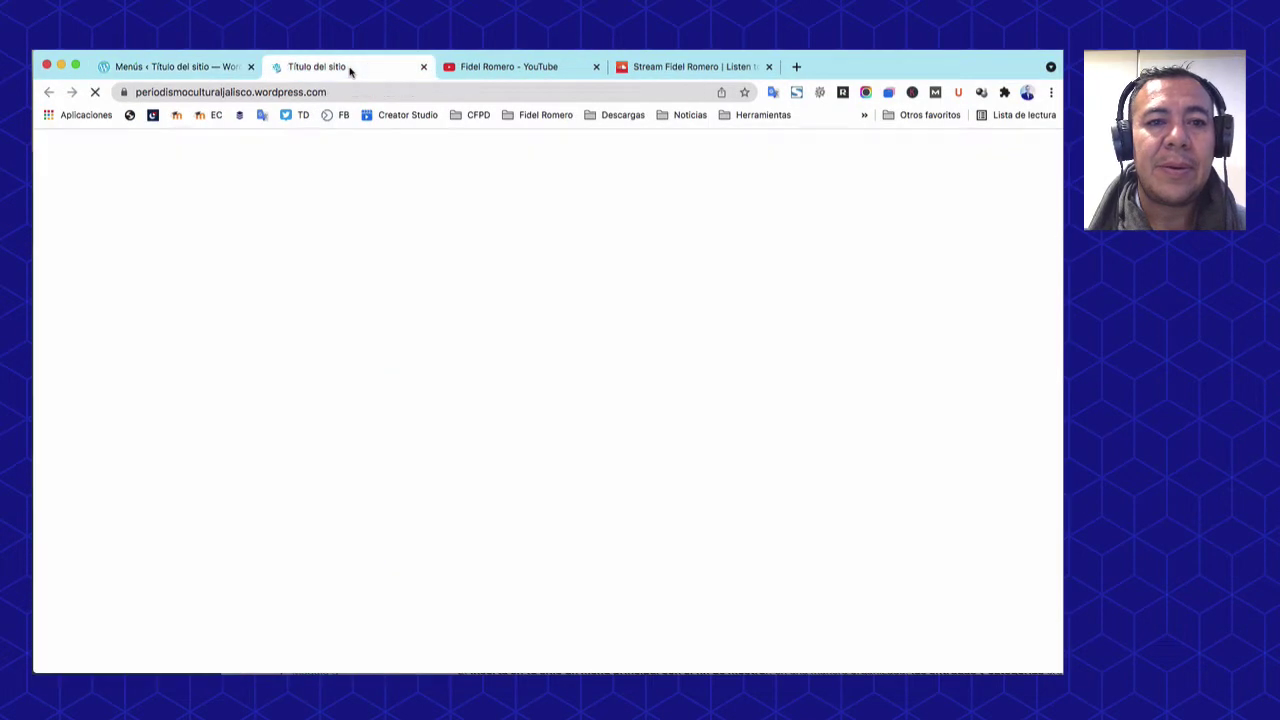
click(352, 91)
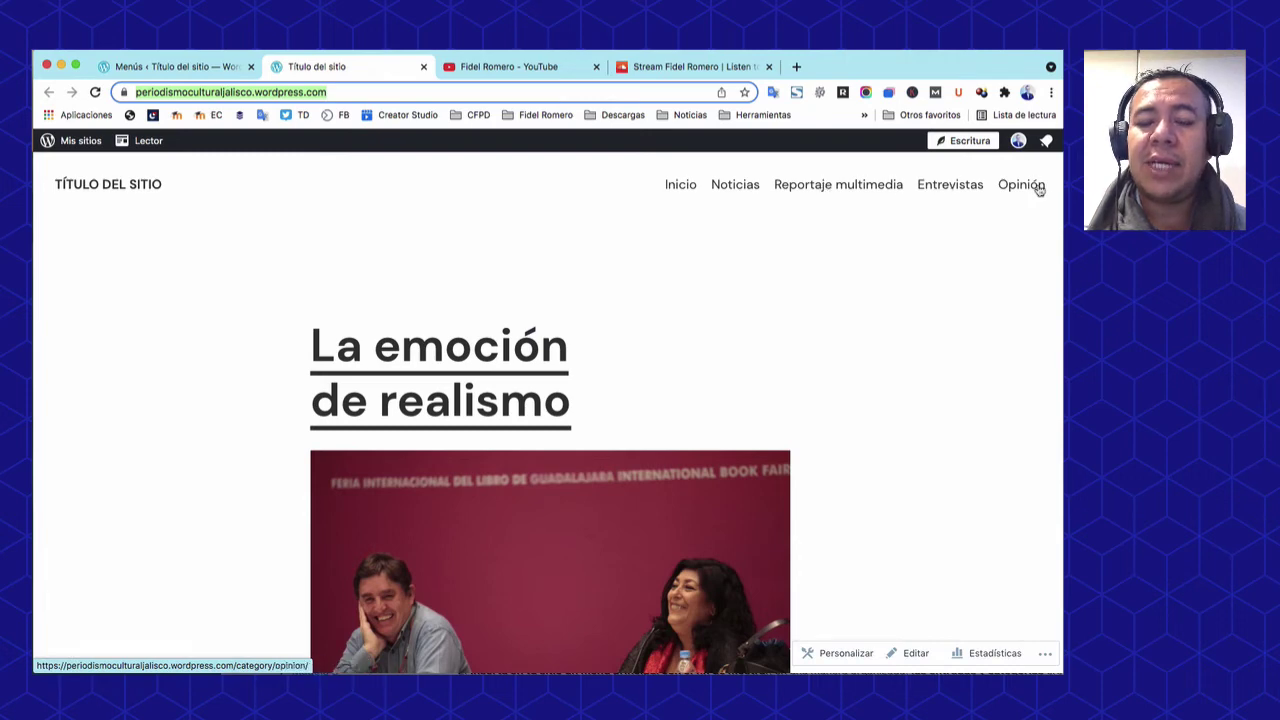
Check the Noticias menu link and its listed posts, and the Reportaje multimedia link, on the public site
click(736, 187)
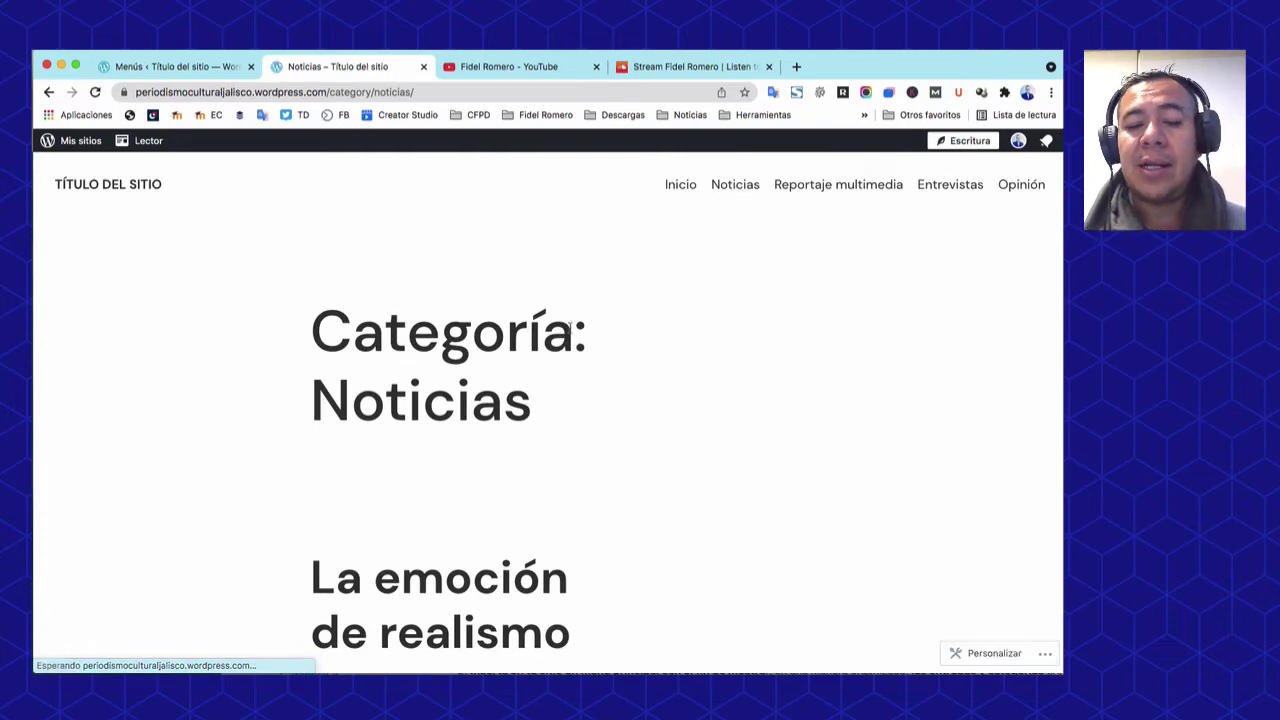
scroll(510, 411, down, 5)
scroll(507, 411, down, 12)
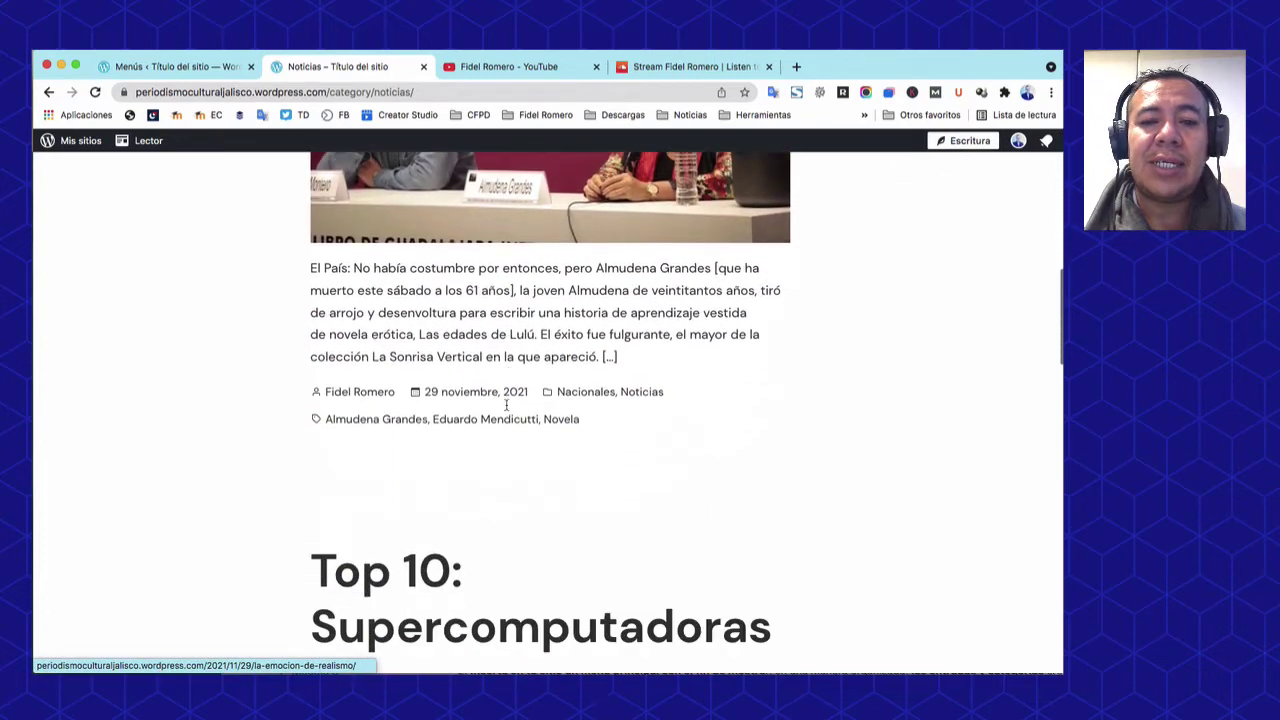
scroll(509, 414, down, 5)
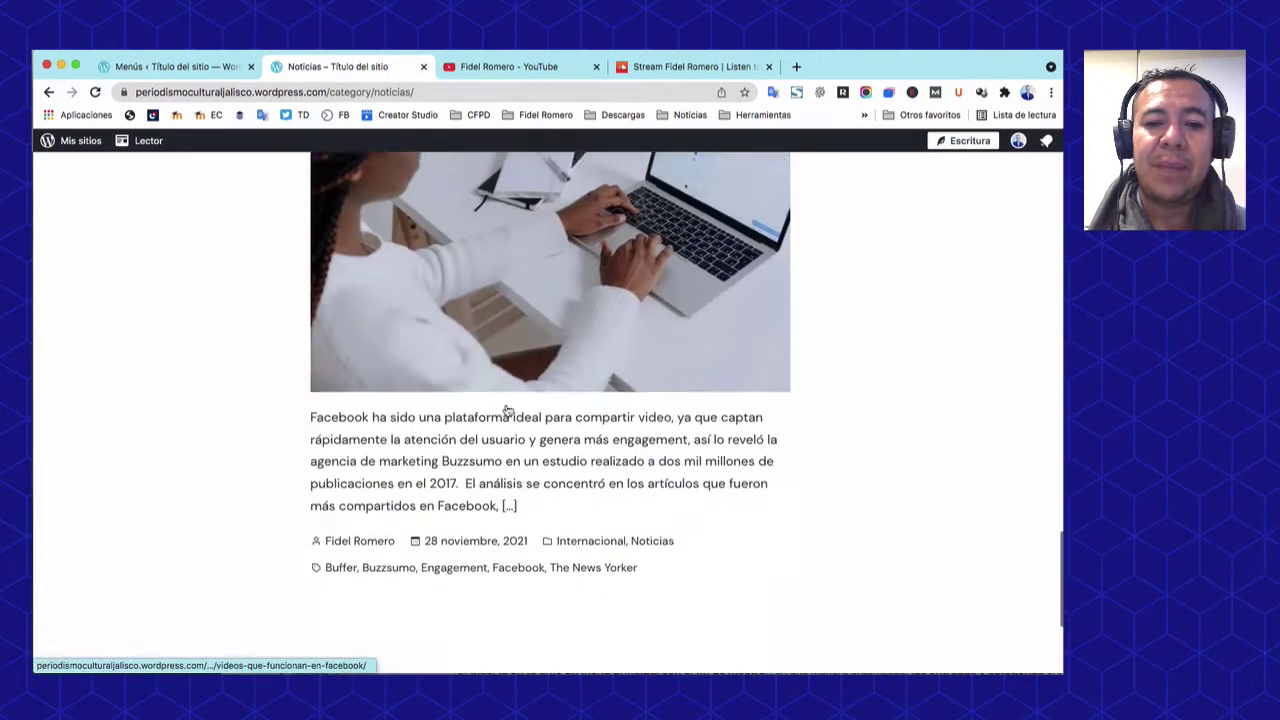
scroll(509, 414, up, 20)
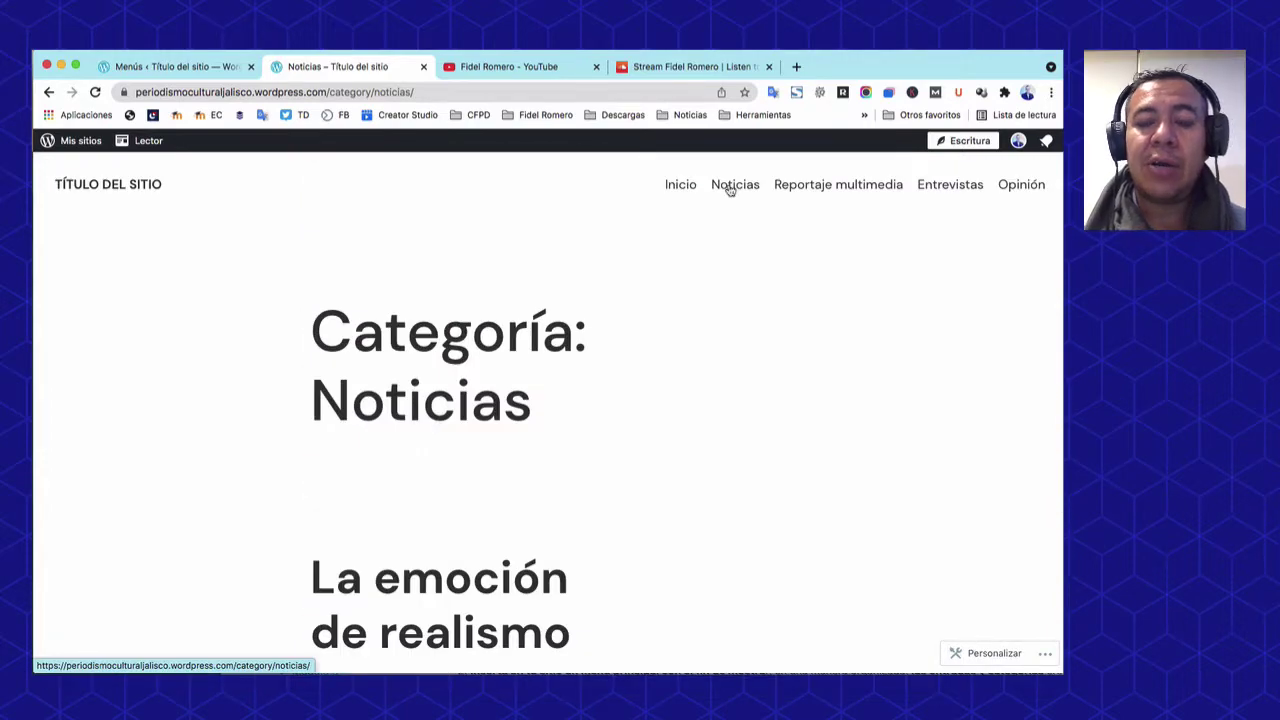
click(836, 193)
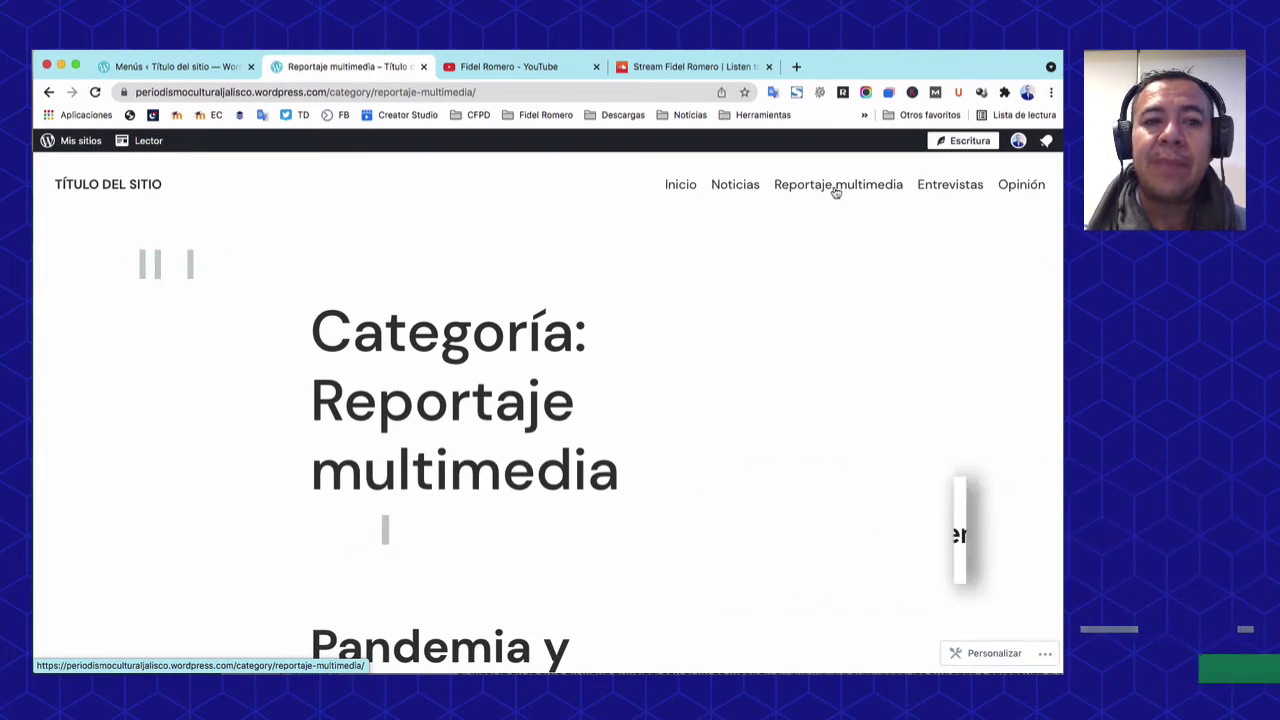
Return to the Menús editor and add the Internacional, Locales and Nacionales categories to Menú principal
click(165, 67)
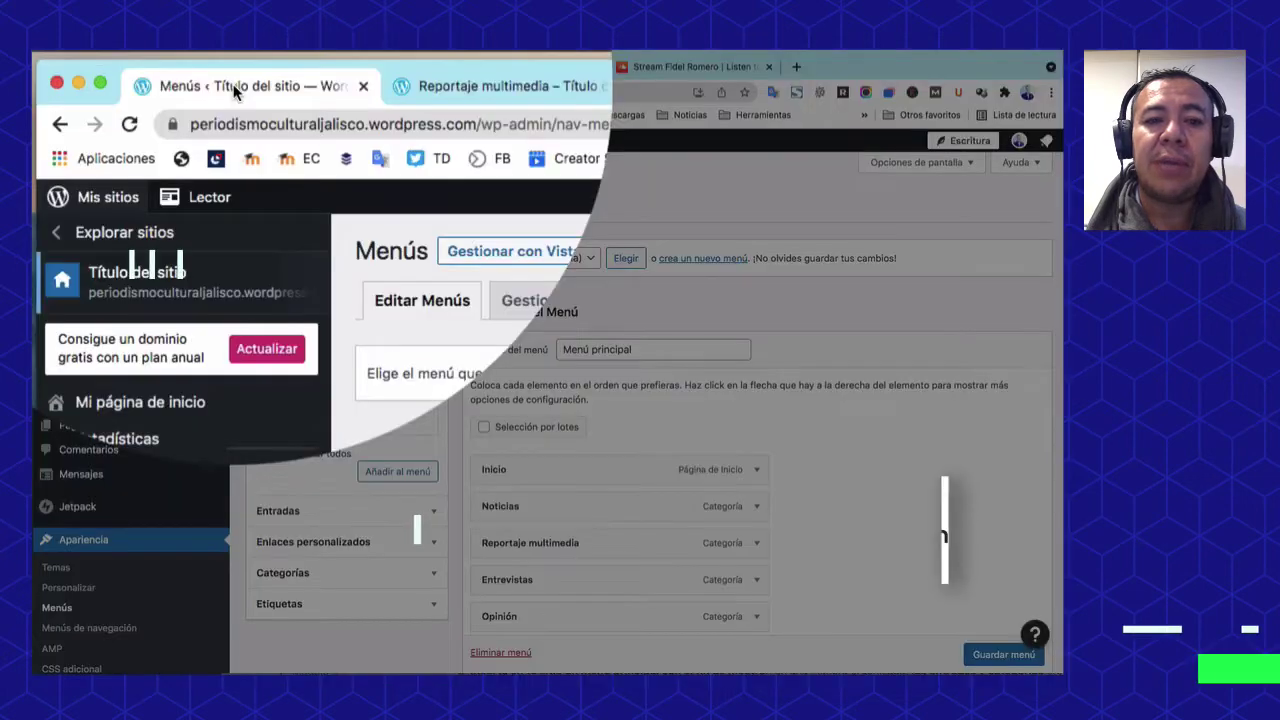
scroll(623, 424, down, 1)
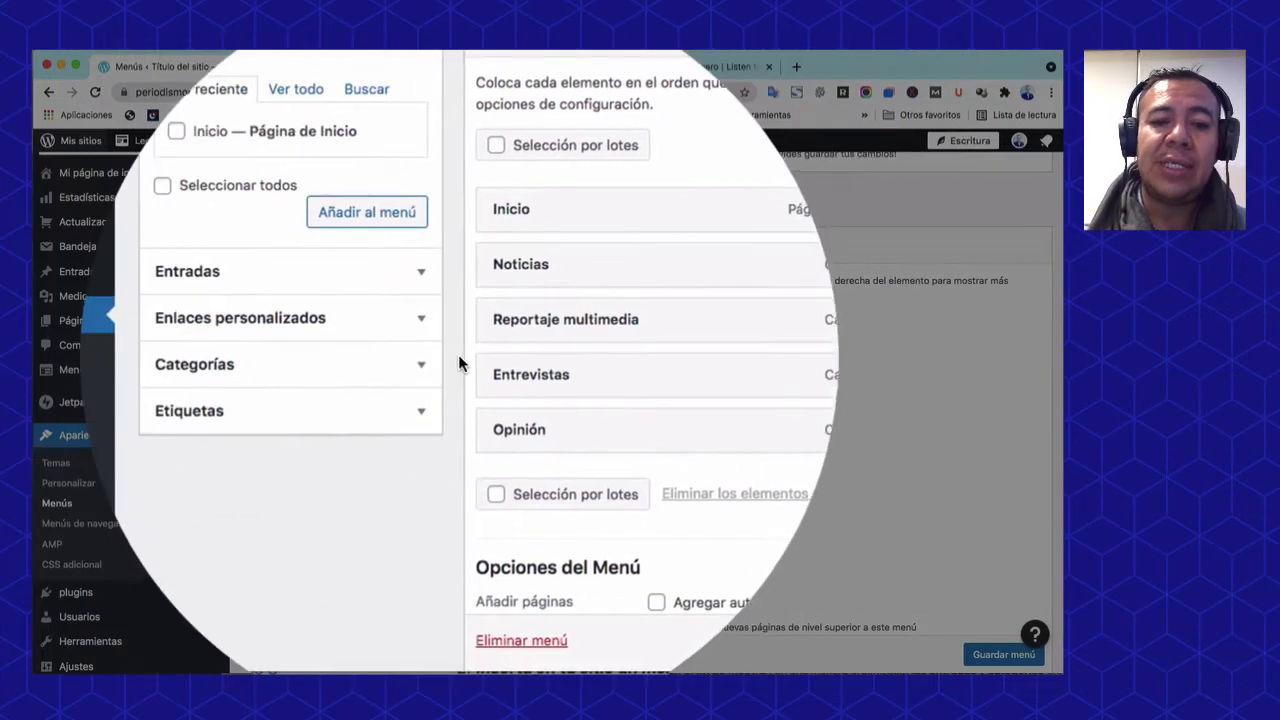
click(435, 366)
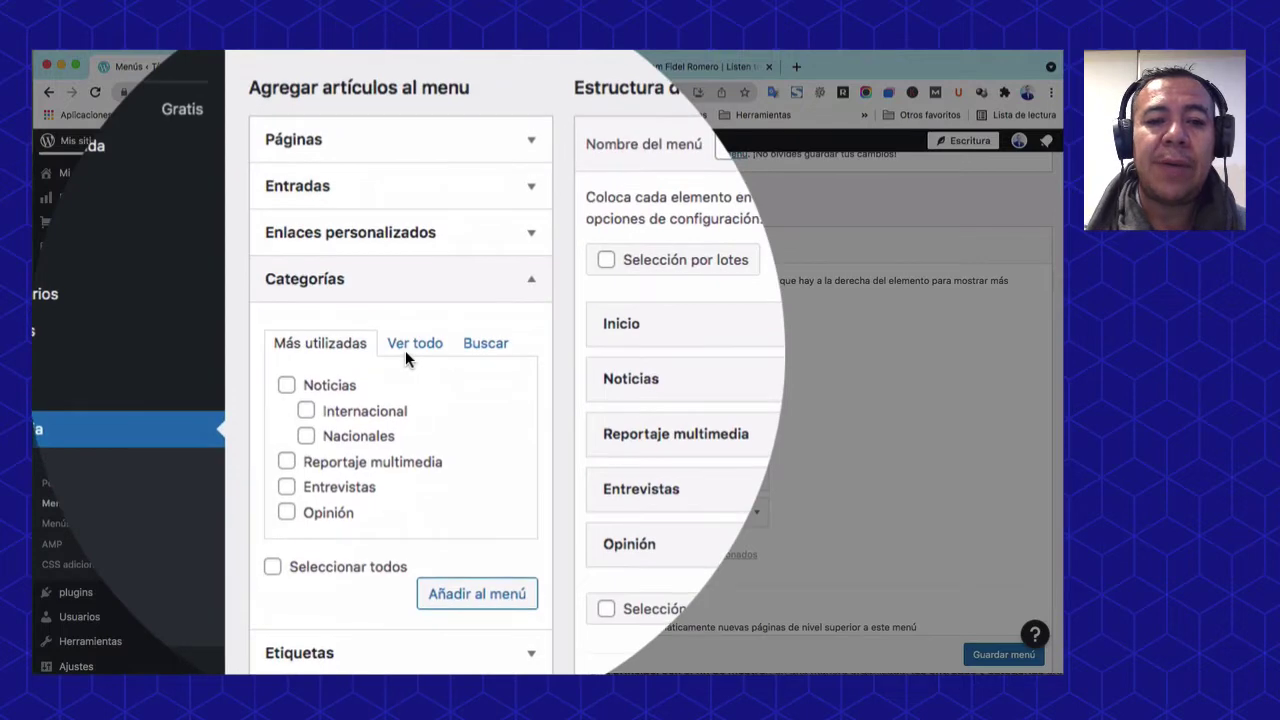
click(405, 350)
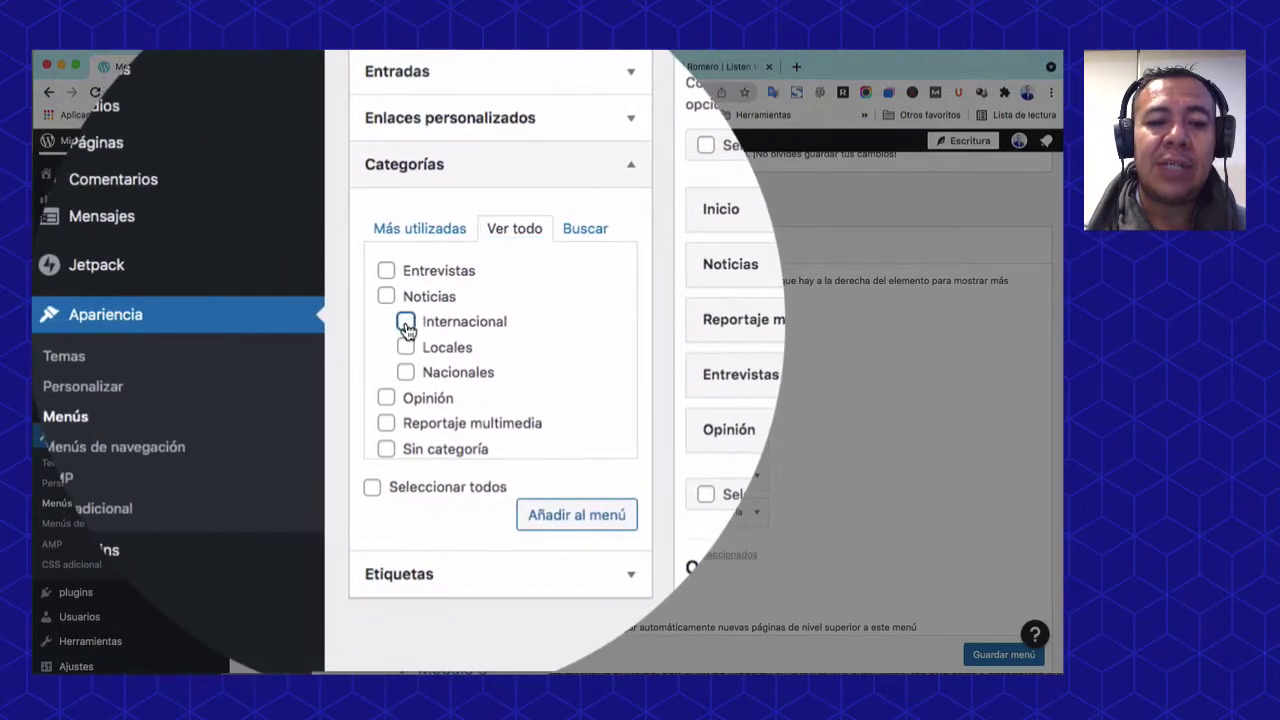
click(405, 322)
click(405, 347)
click(405, 372)
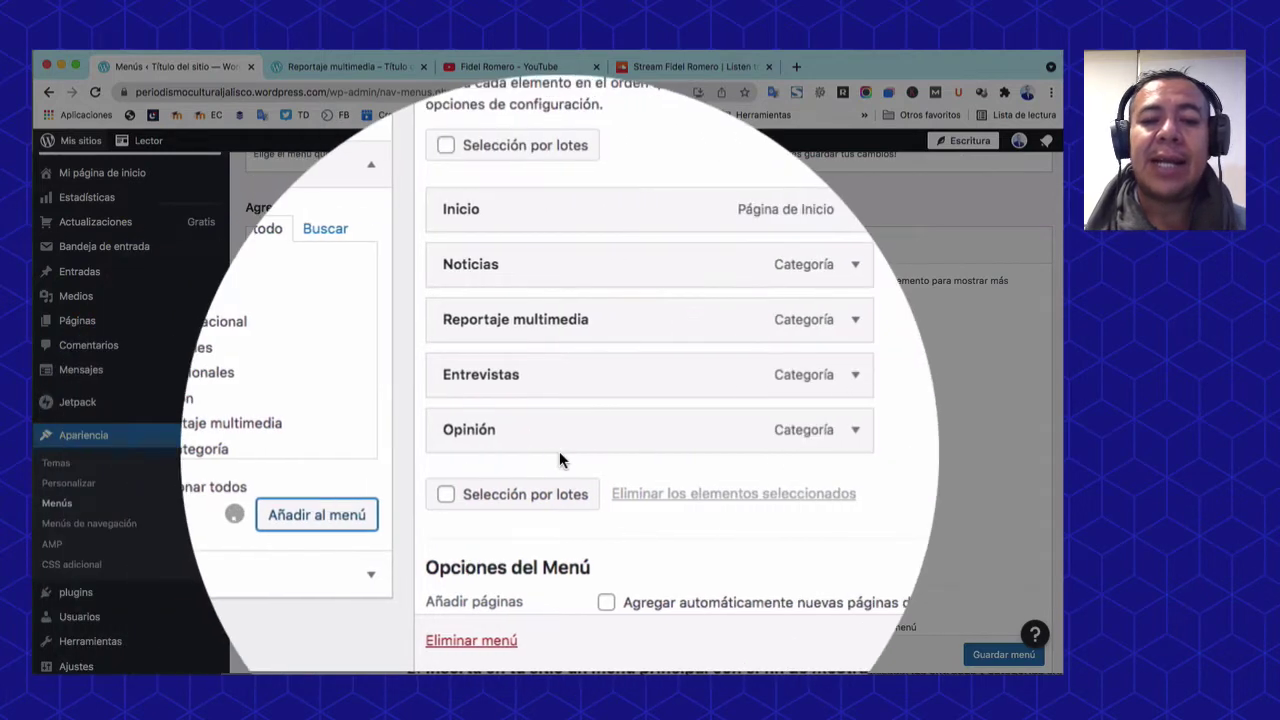
Nest Internacional, Locales and Nacionales as subitems under Noticias in the menu structure, and save the menu
scroll(618, 453, down, 1)
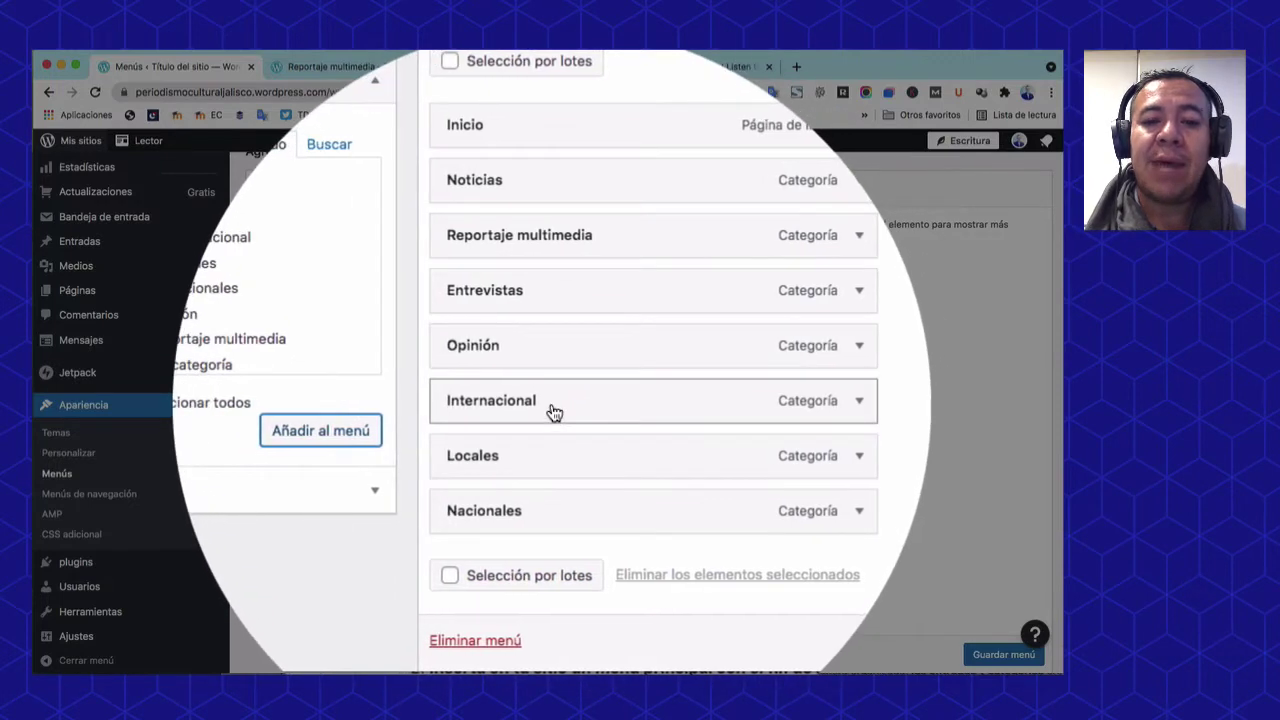
drag(554, 413, 525, 362)
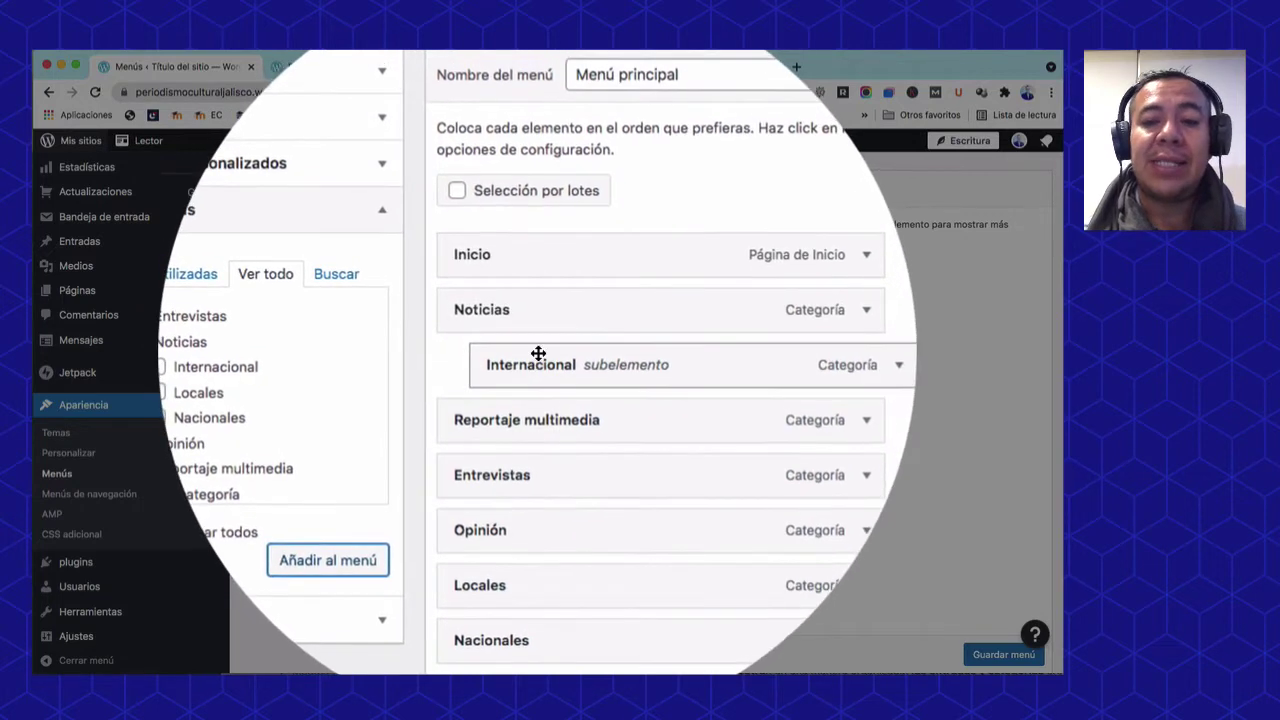
drag(538, 360, 514, 354)
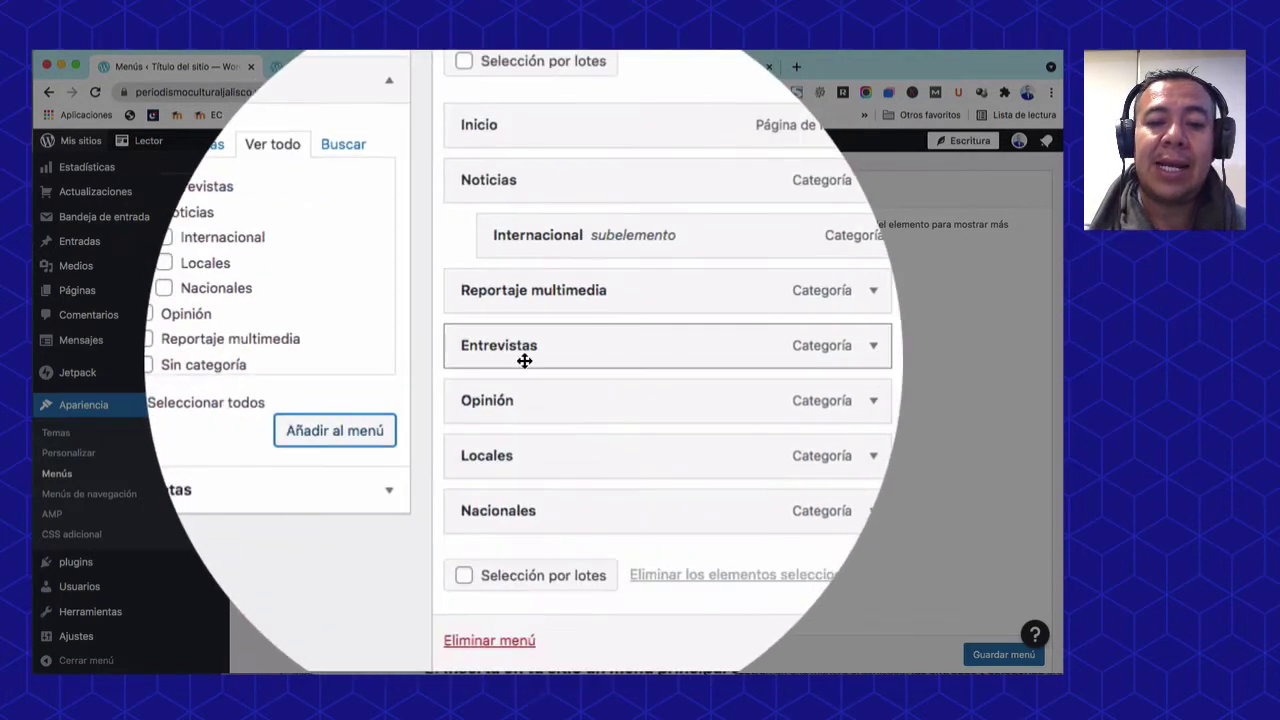
drag(509, 457, 540, 306)
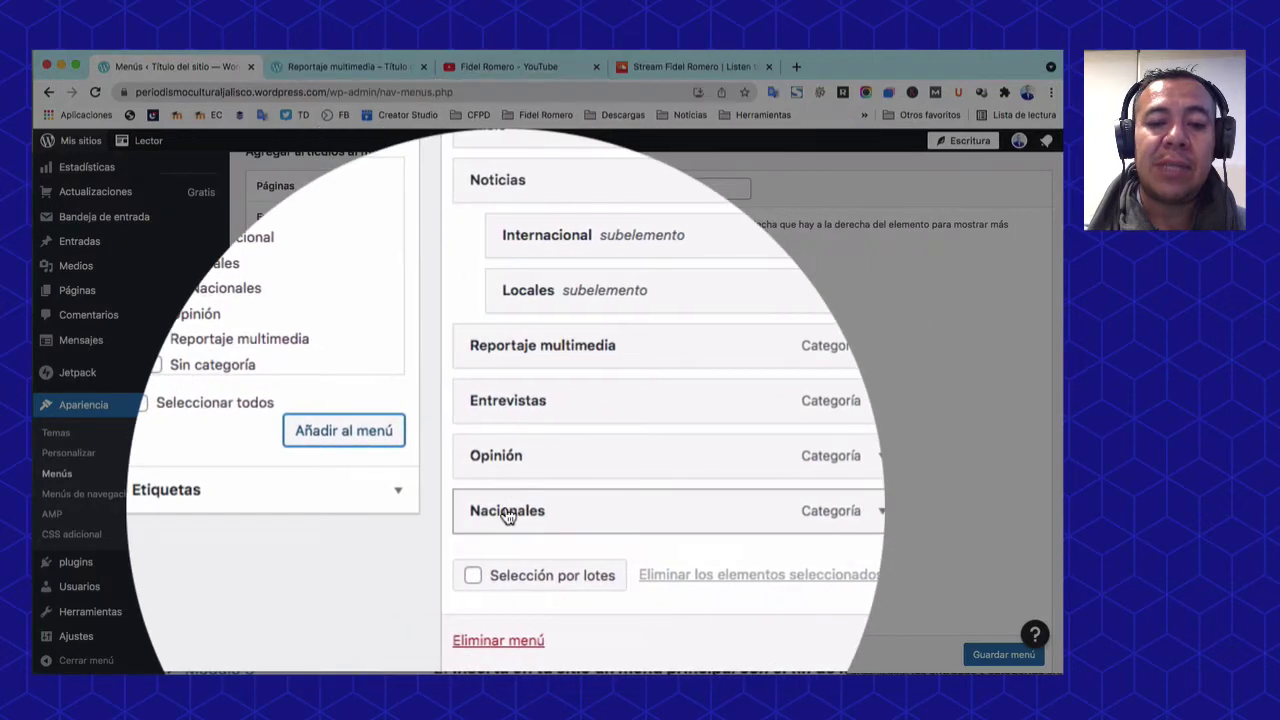
drag(506, 514, 537, 346)
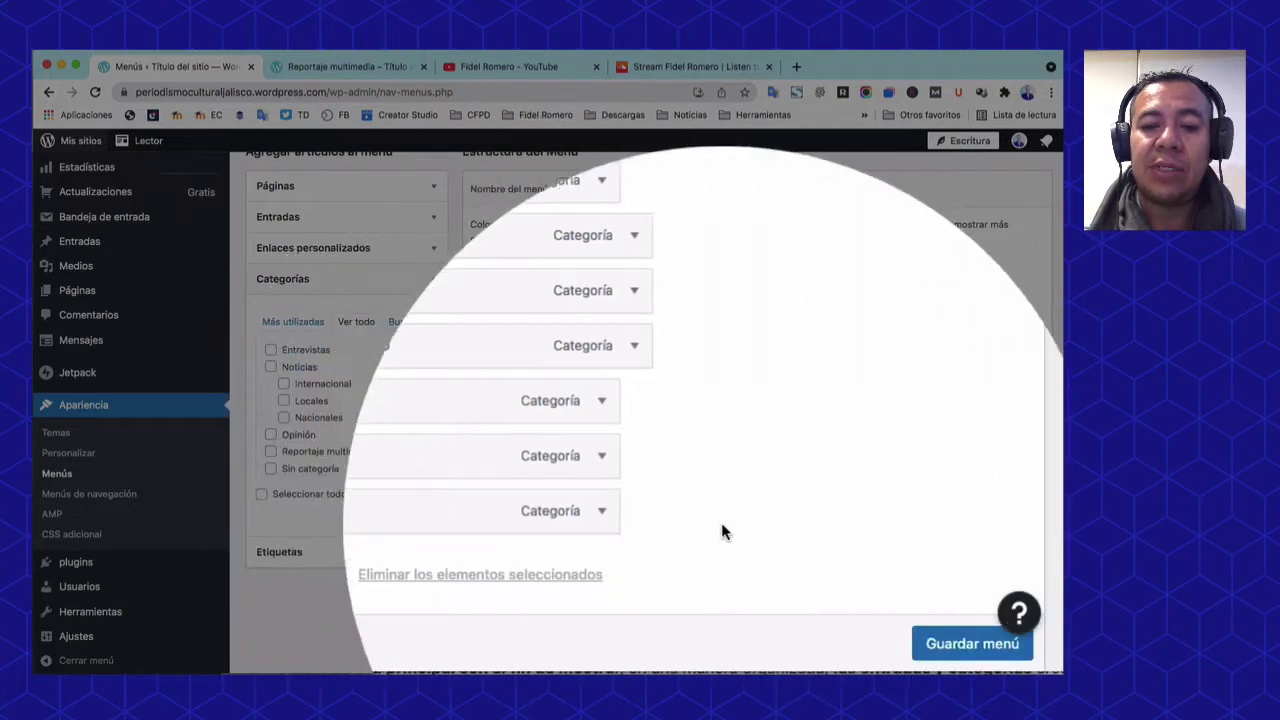
scroll(966, 650, down, 1)
click(968, 648)
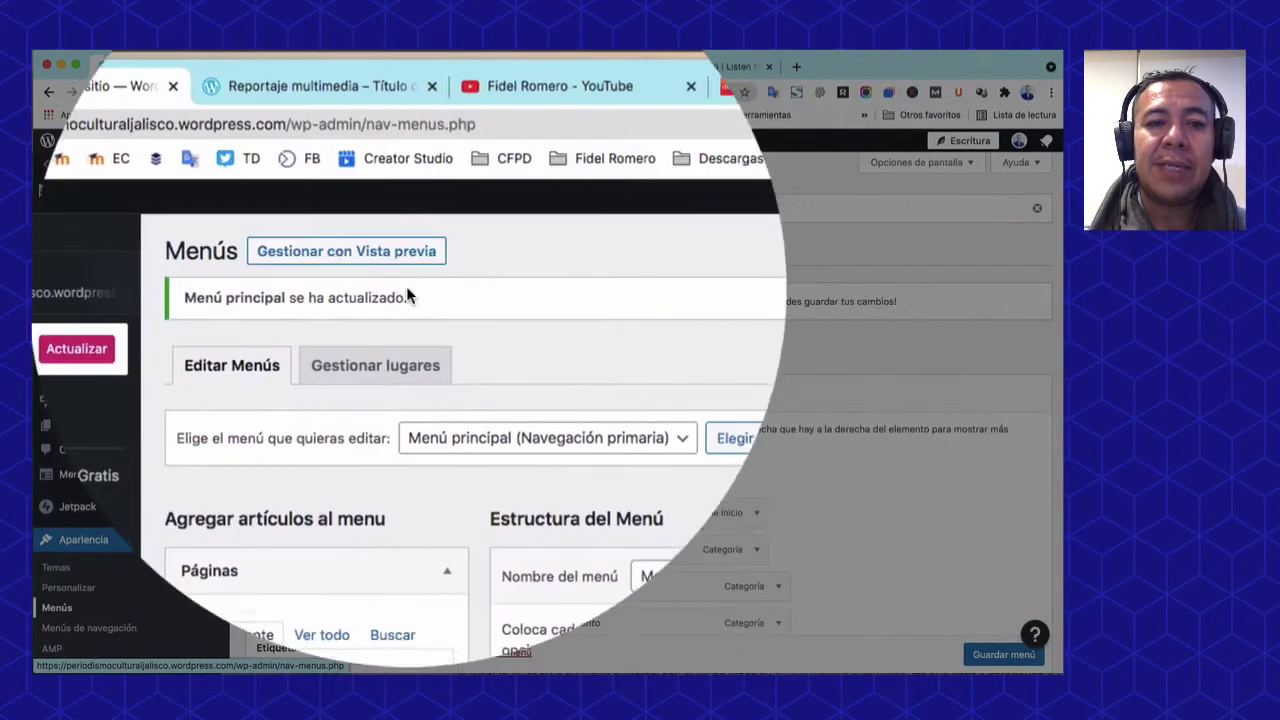
Reload the public site and check the Noticias submenu, including the Internacional, Locales and parent Noticias links
click(405, 88)
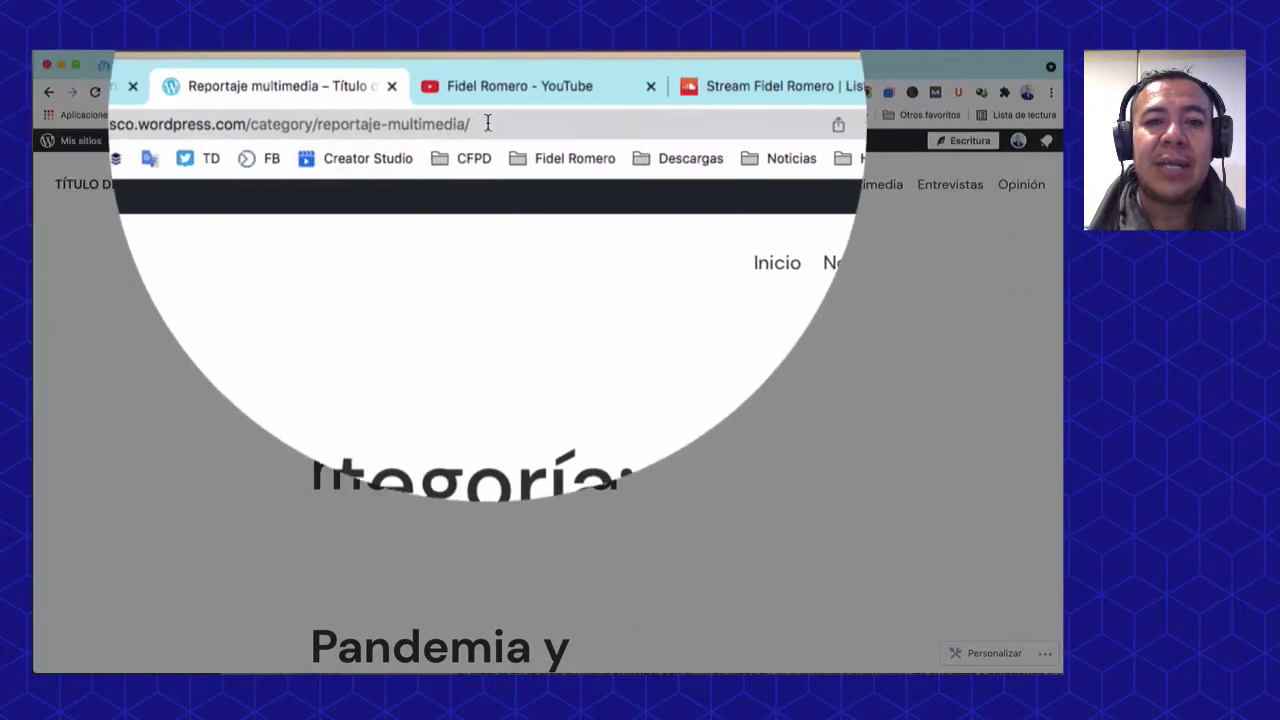
click(487, 123)
key(Return)
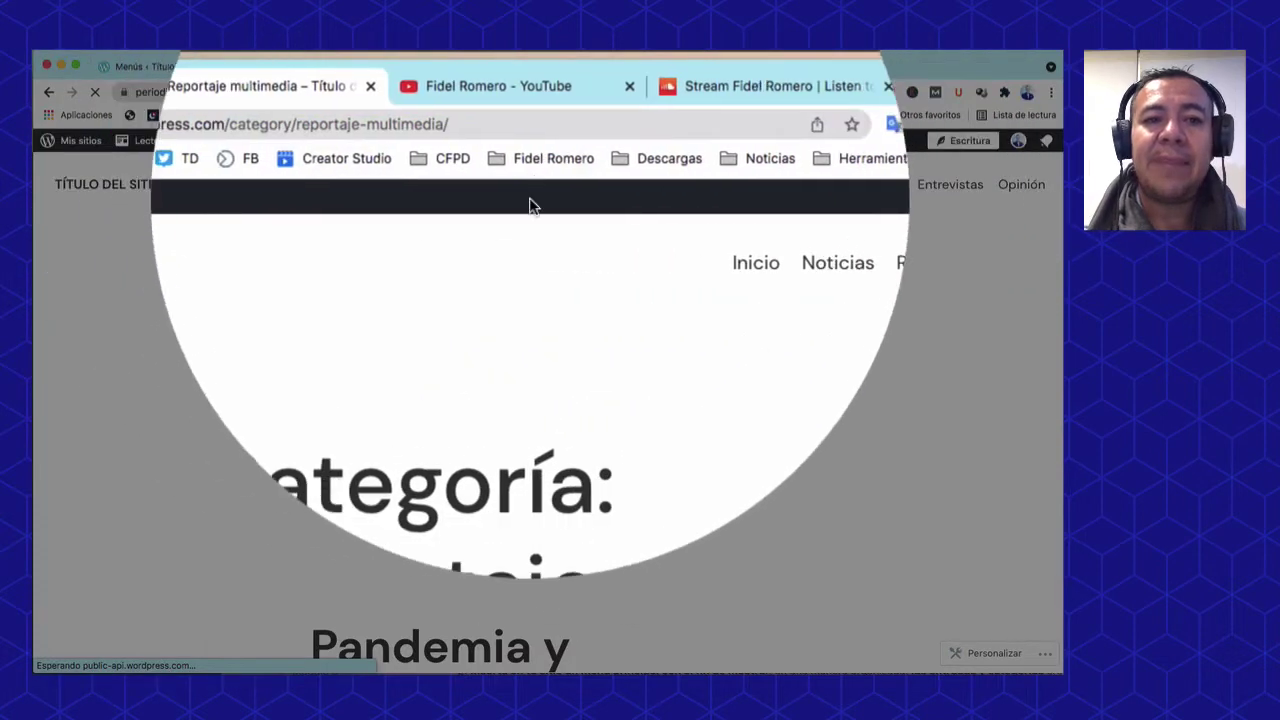
mouse_move(690, 276)
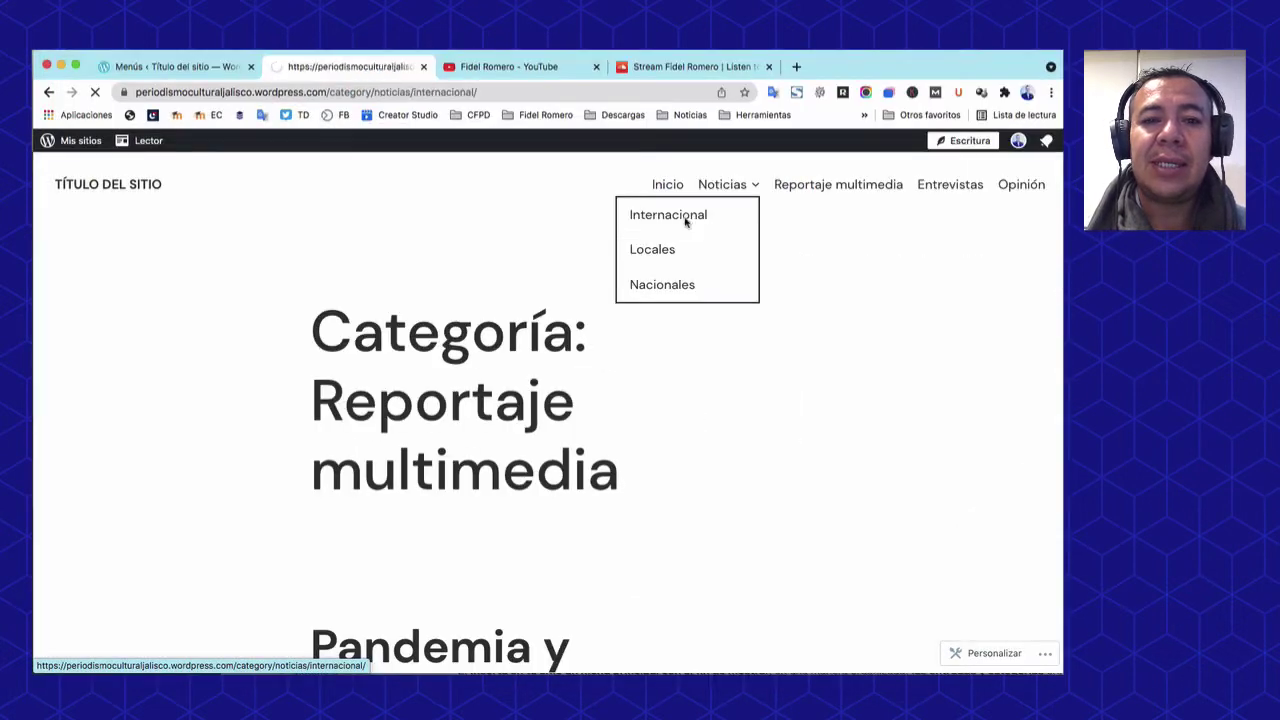
scroll(653, 320, down, 10)
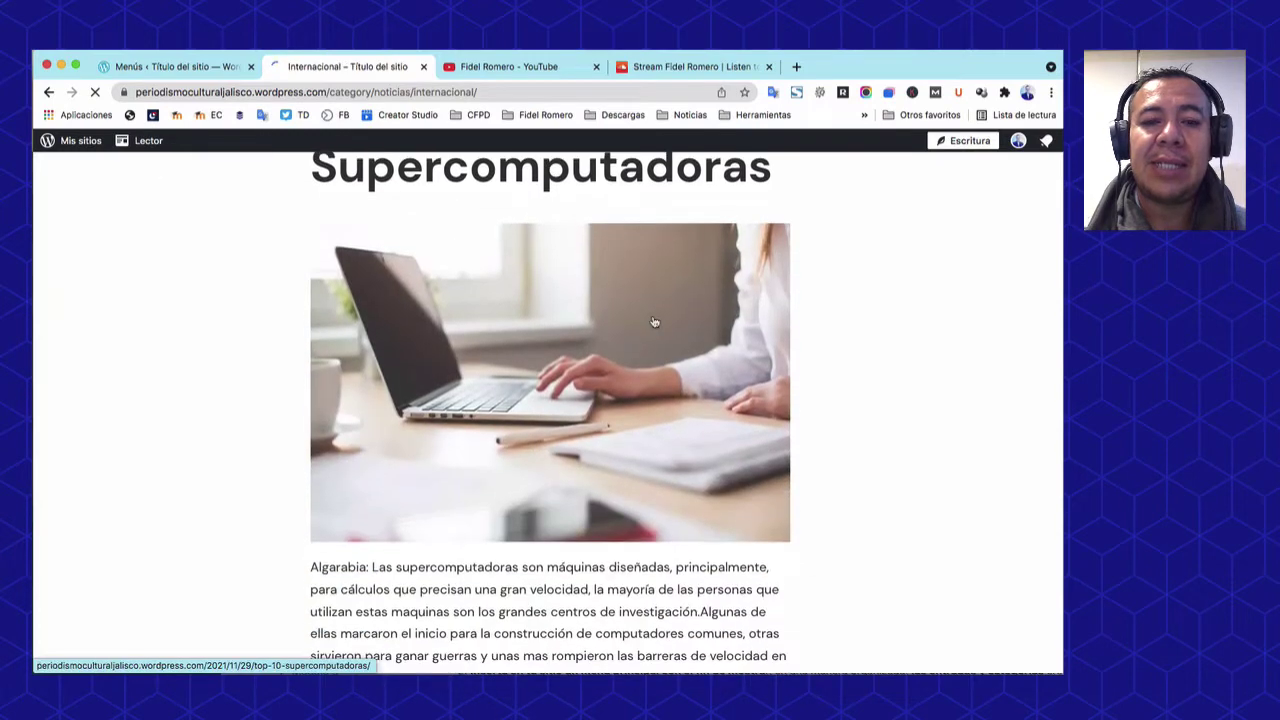
scroll(653, 318, up, 10)
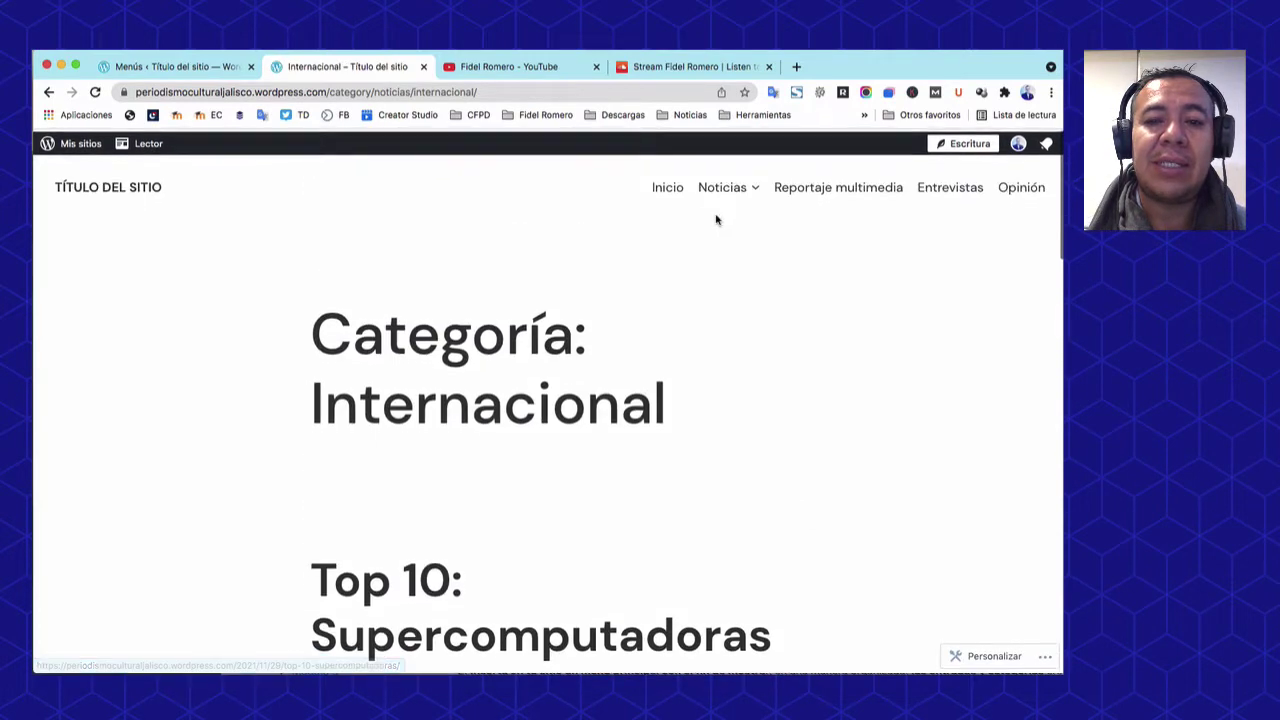
mouse_move(728, 186)
click(666, 254)
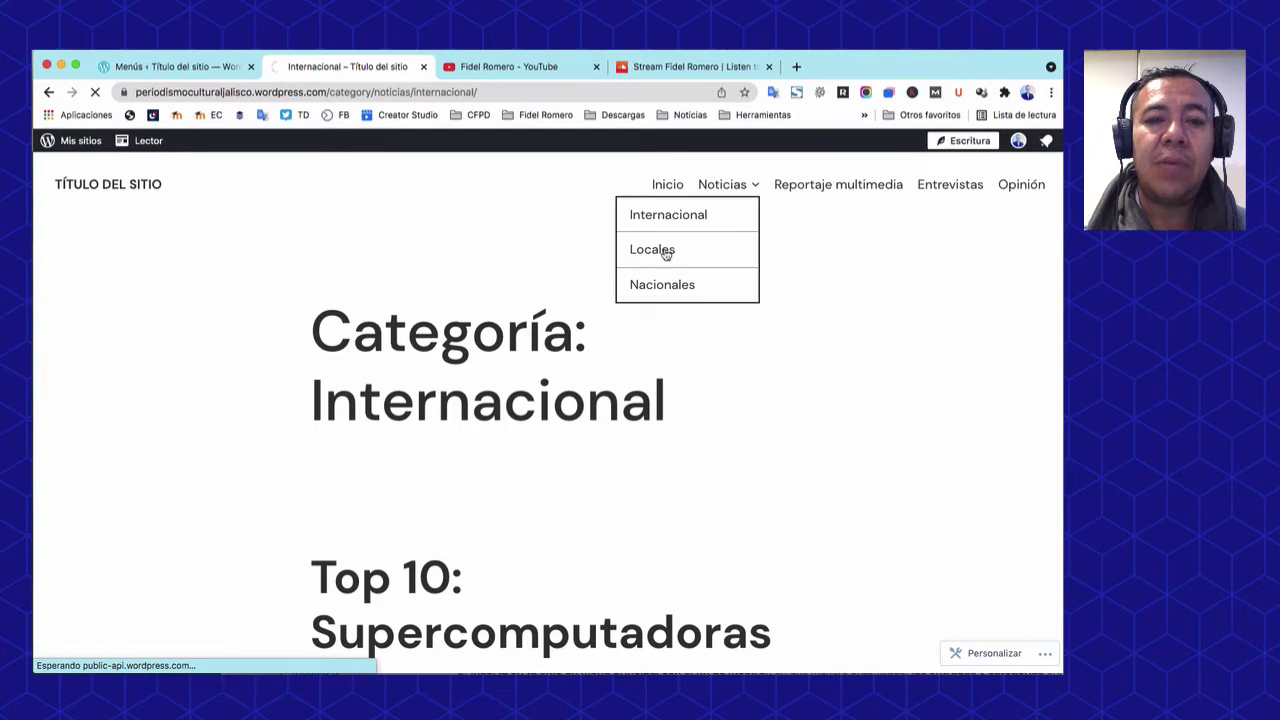
mouse_move(730, 190)
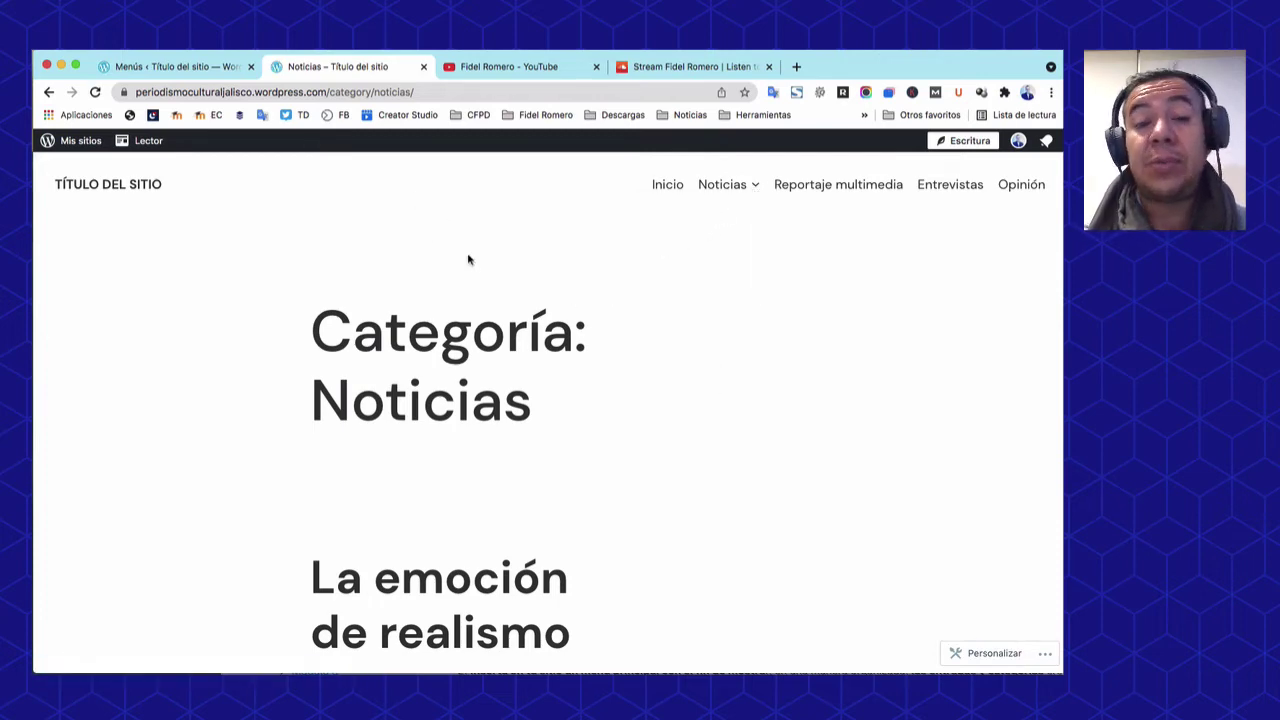
Return to the Menús editor and expand the custom links form for adding menu items
click(191, 67)
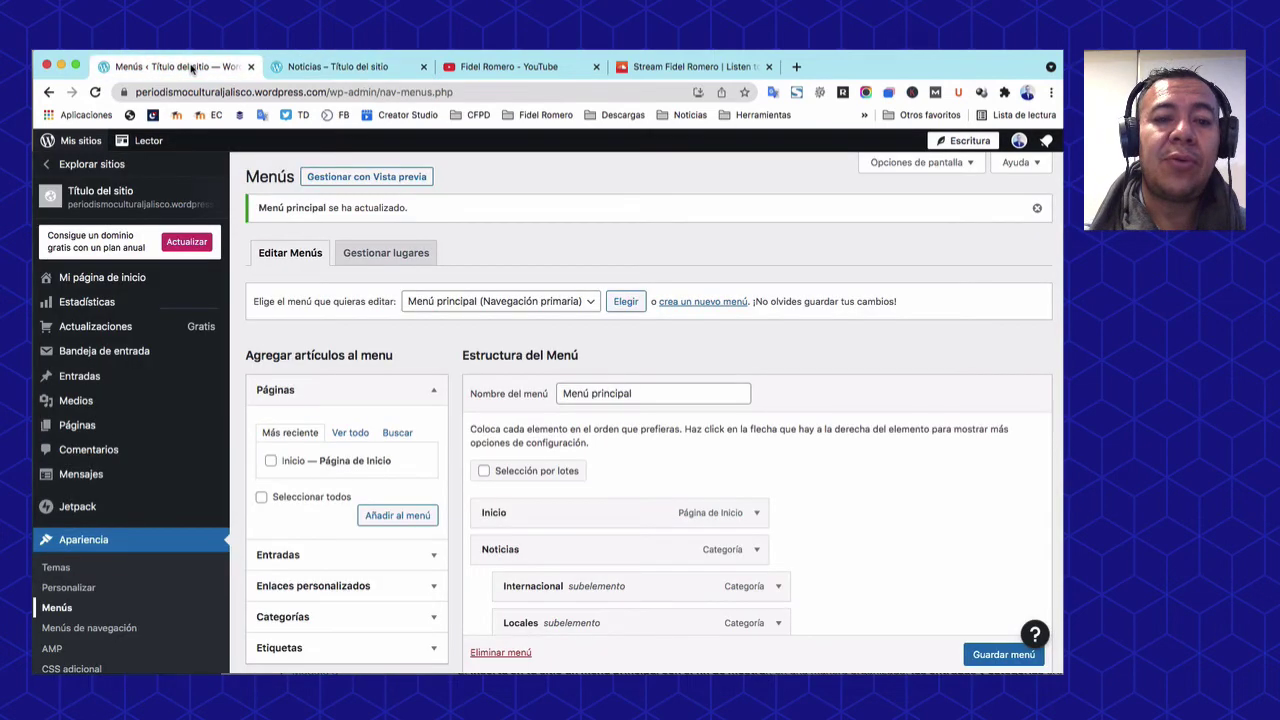
scroll(655, 463, down, 3)
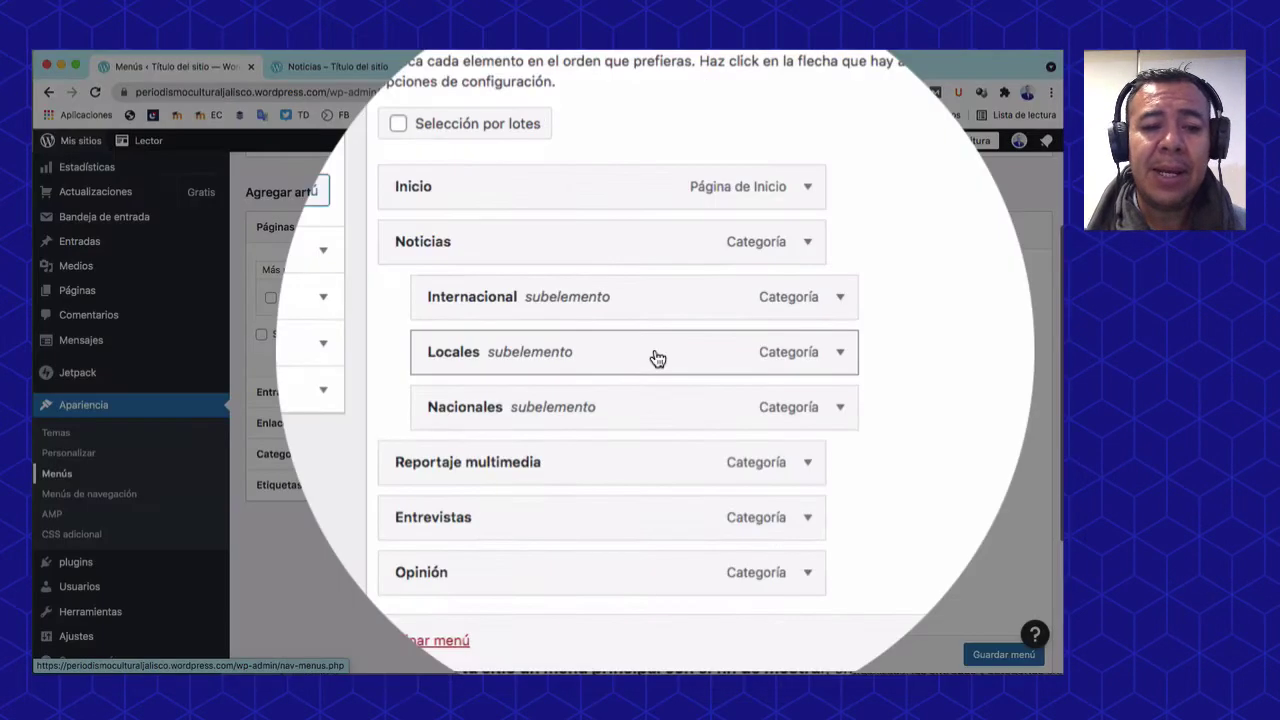
scroll(471, 314, up, 1)
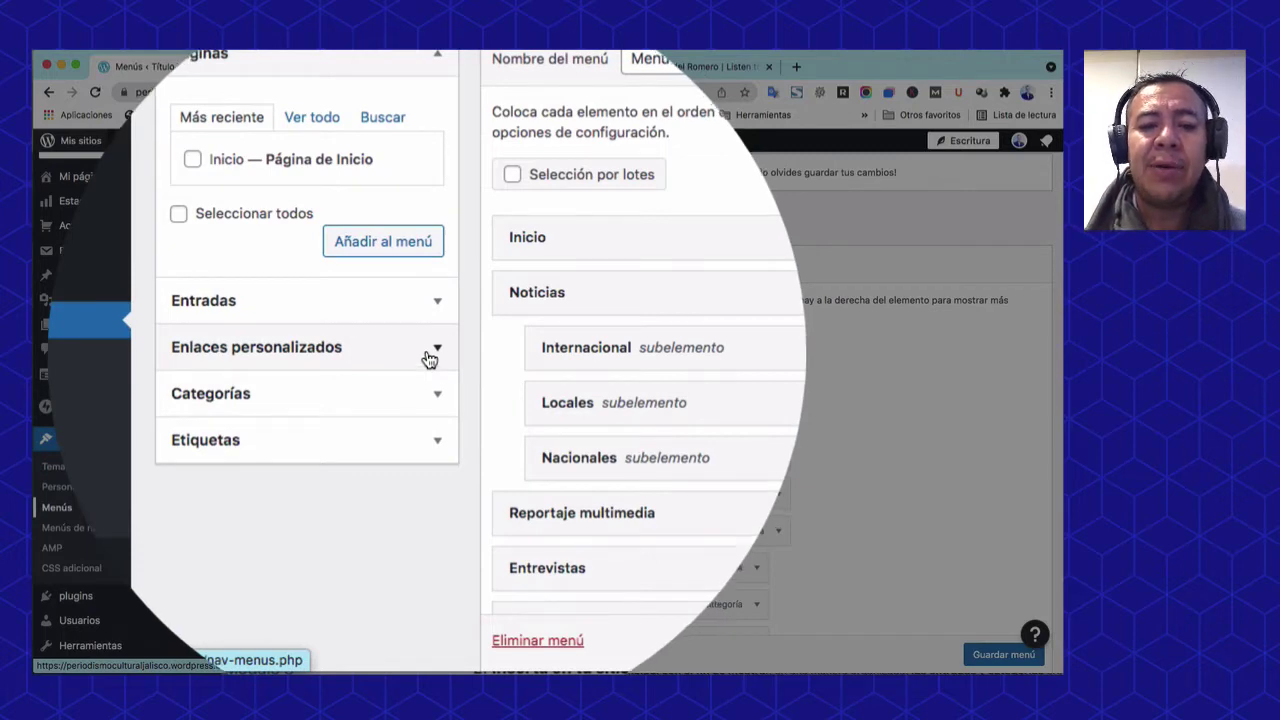
scroll(428, 362, down, 2)
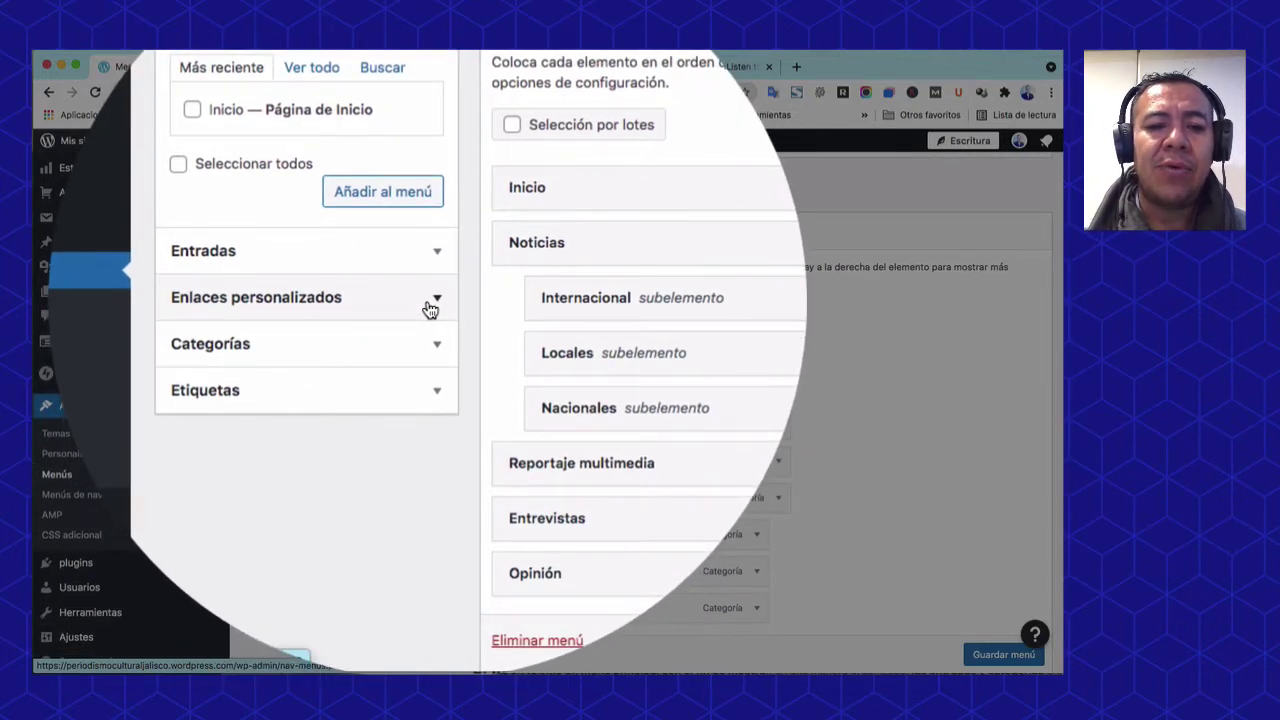
click(430, 304)
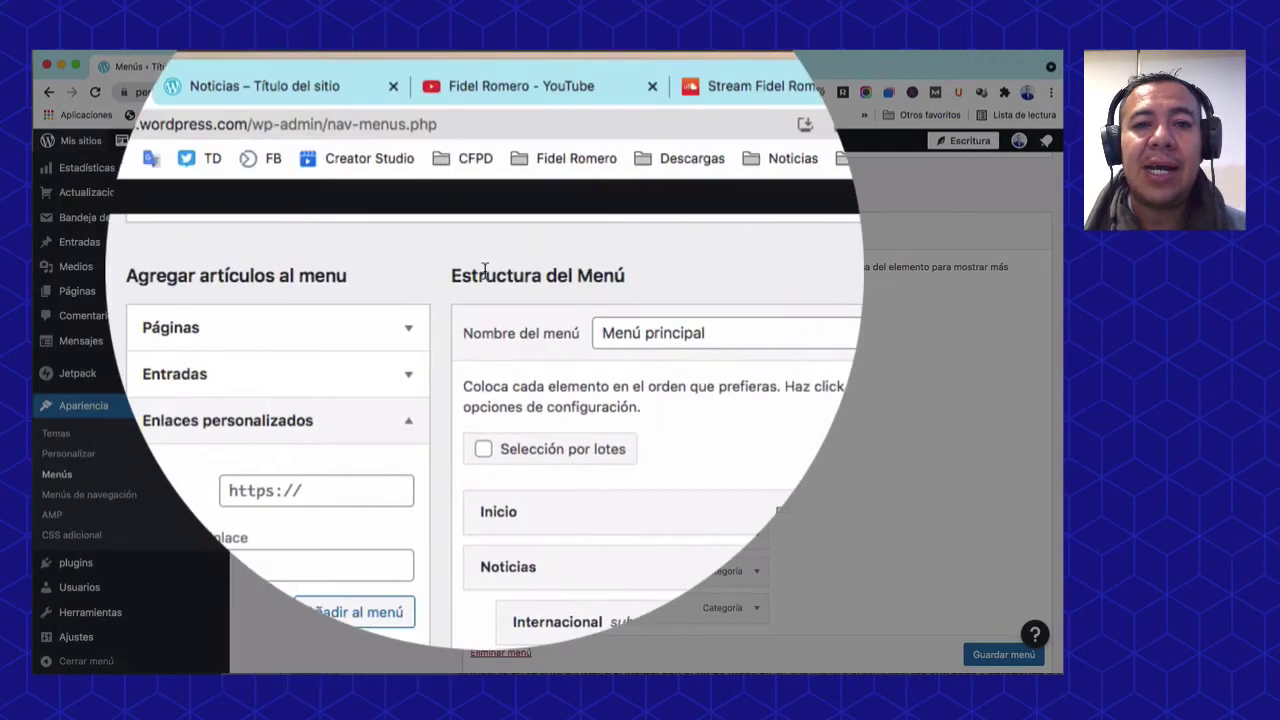
Copy the address of the YouTube channel's videos page and return to the menu editor
click(520, 88)
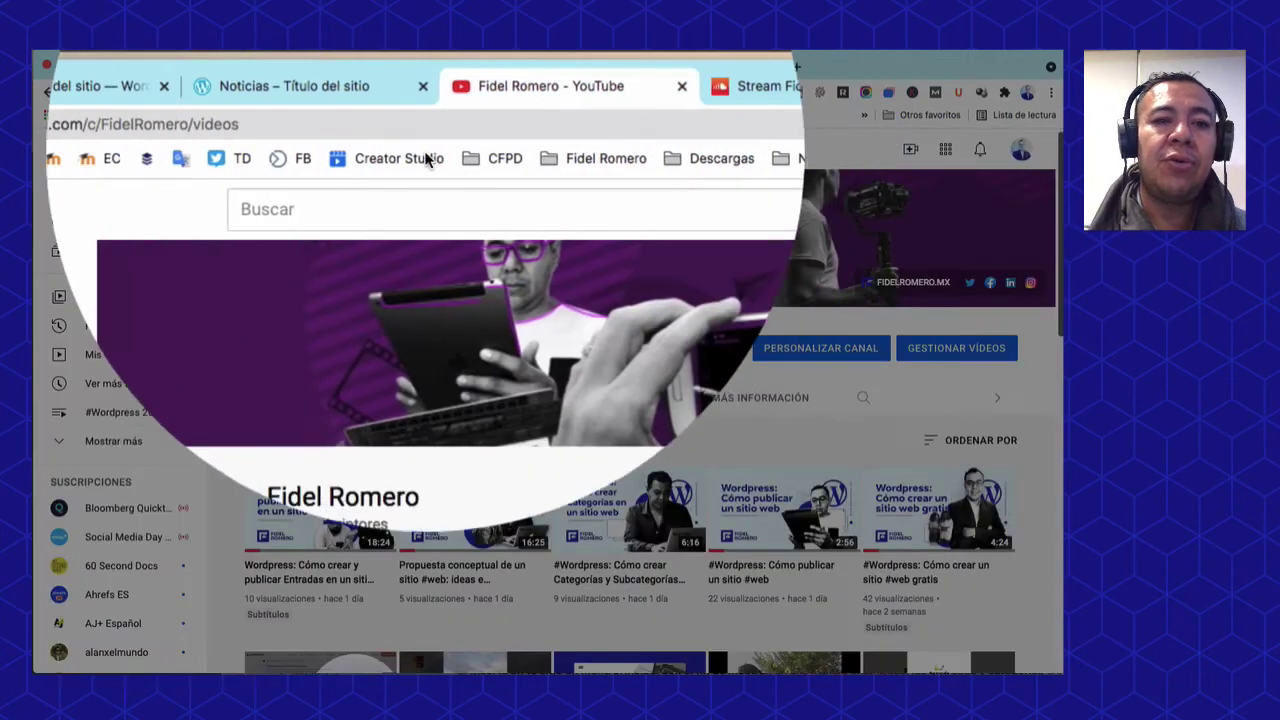
click(406, 124)
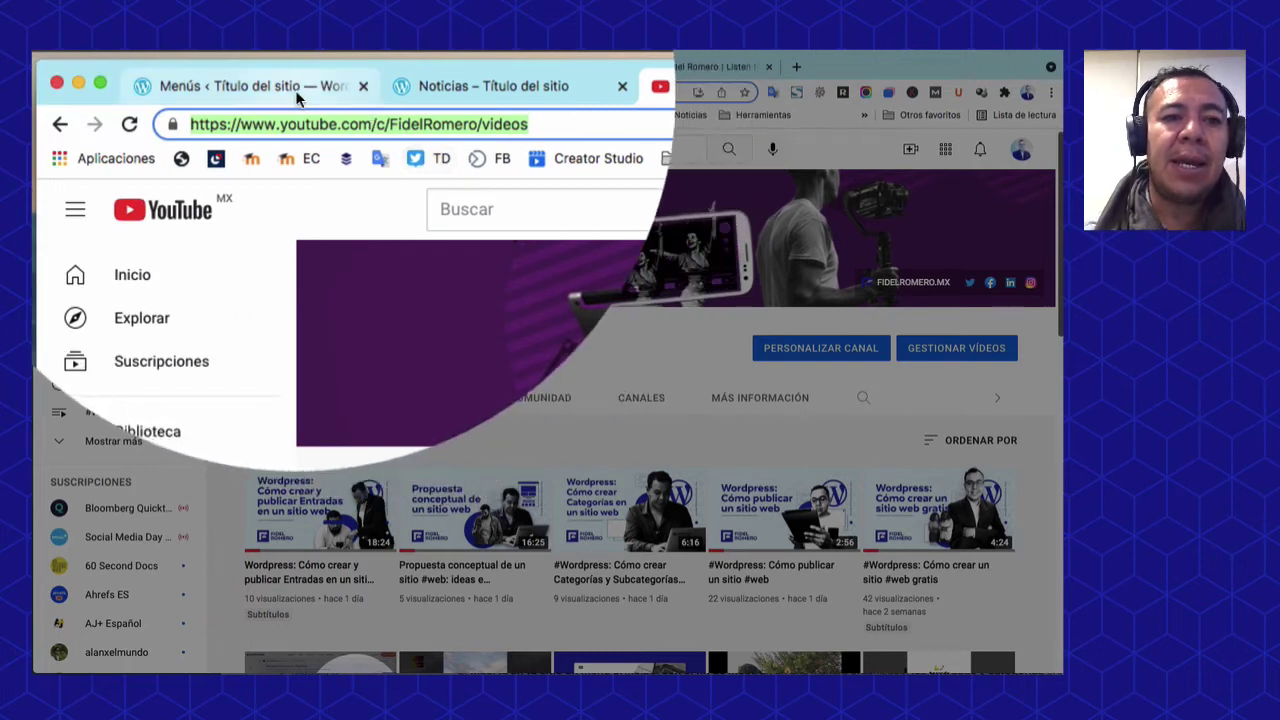
click(287, 88)
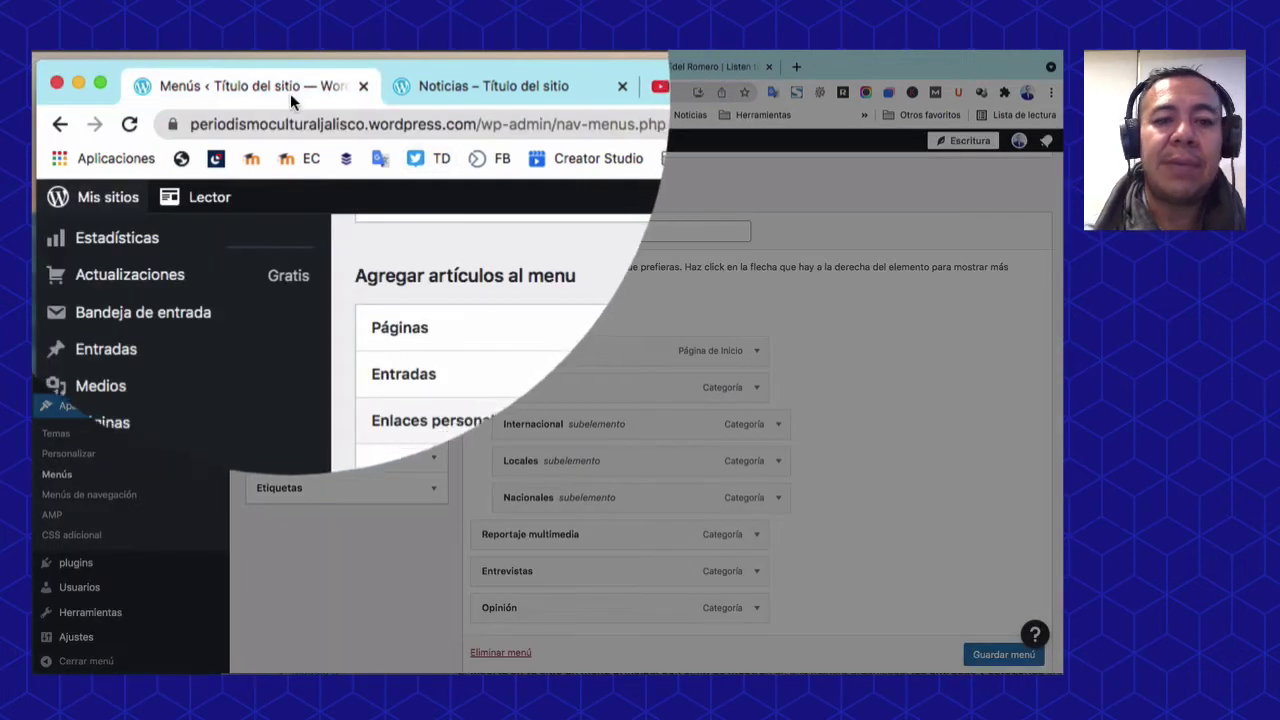
Add a custom link to the menu with the copied YouTube URL and the link text YouTube plus the channel owner's name
click(405, 350)
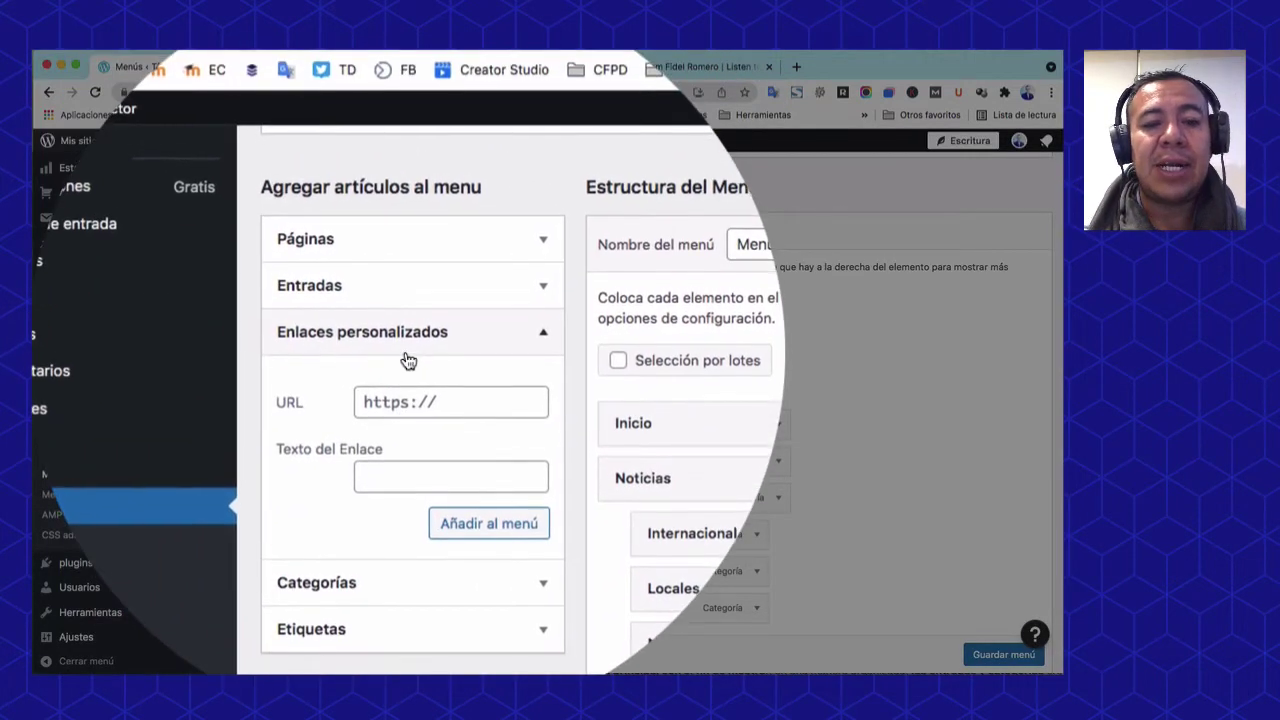
click(366, 401)
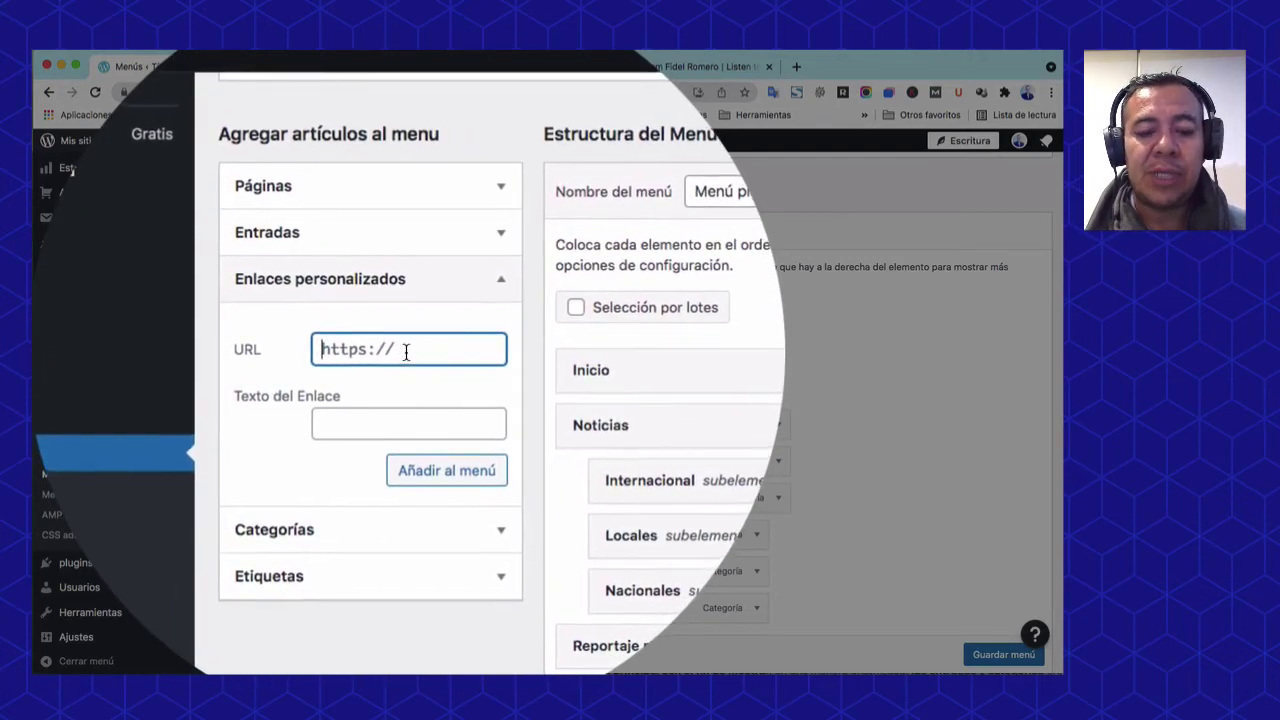
key(super+a)
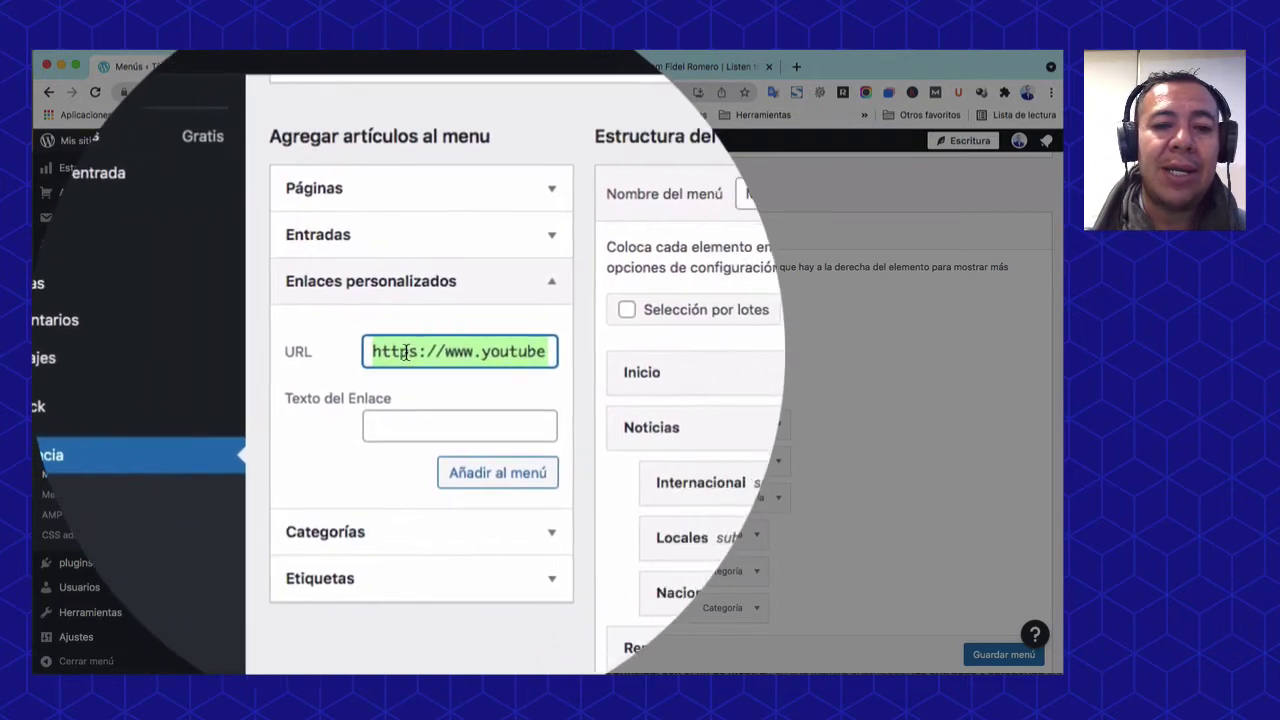
click(405, 351)
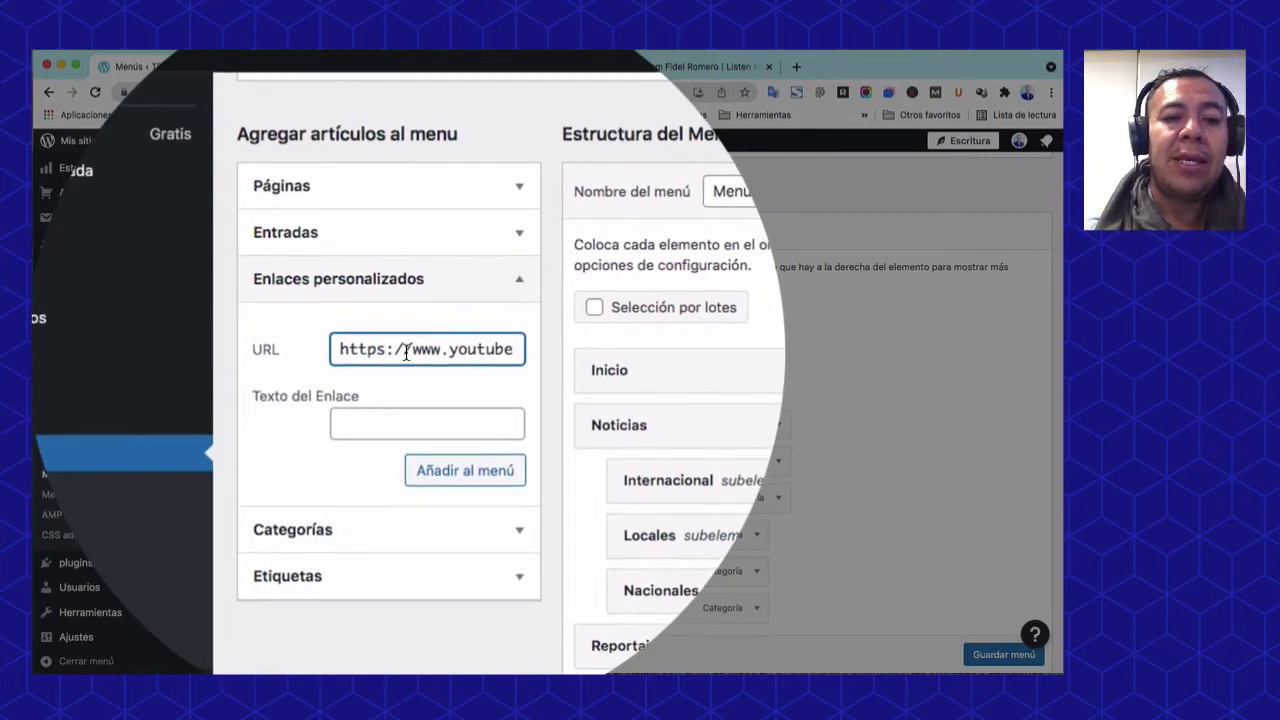
click(405, 351)
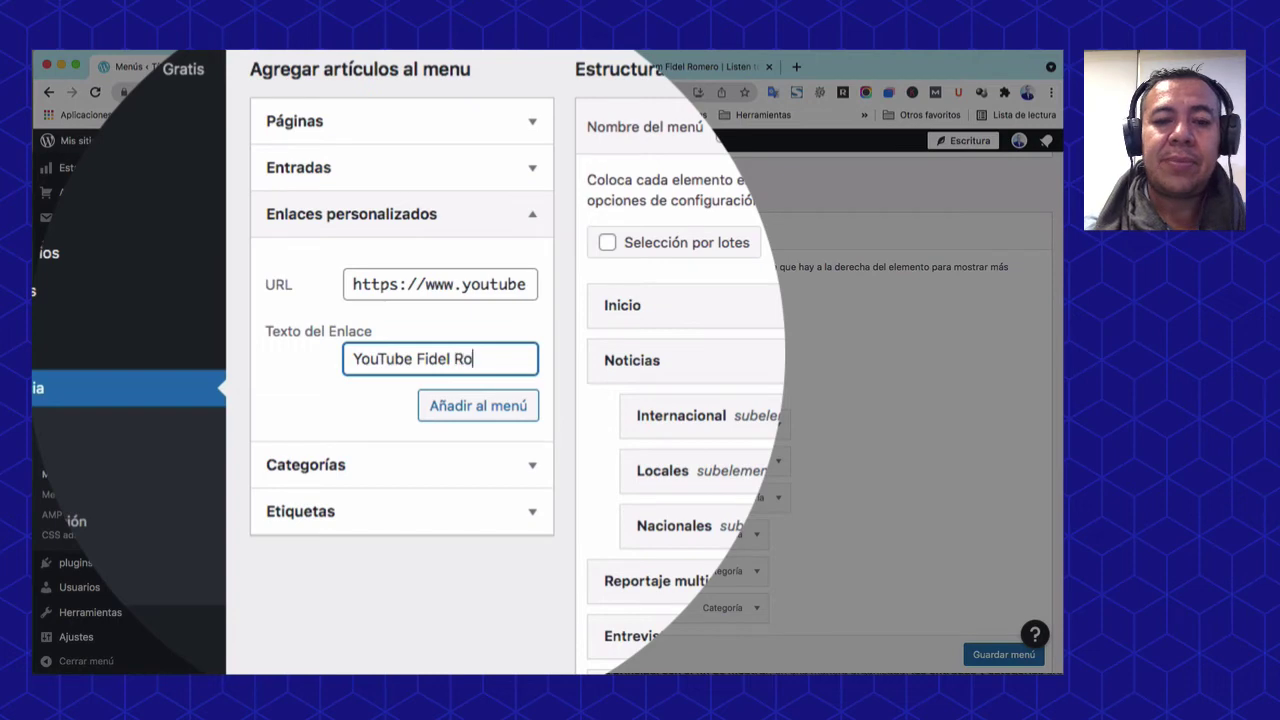
click(483, 412)
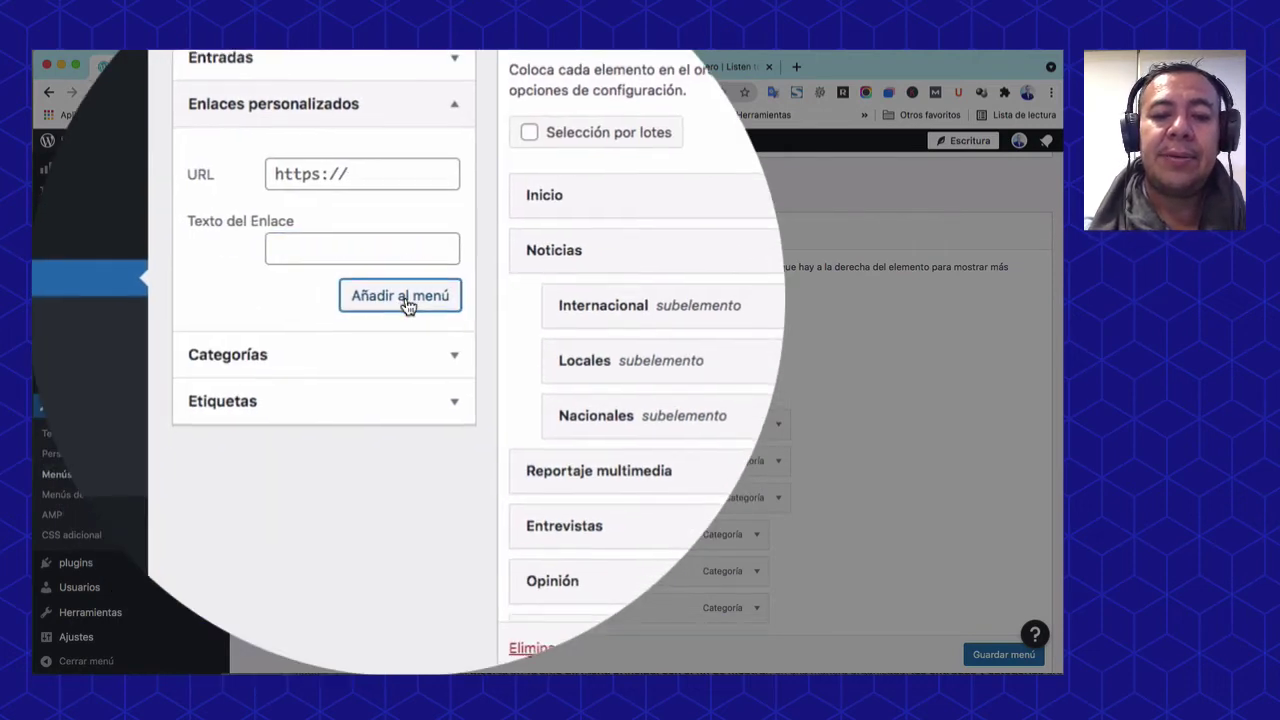
Expand the new YouTube custom link's settings in the menu structure and review its URL and navigation label
scroll(659, 443, down, 2)
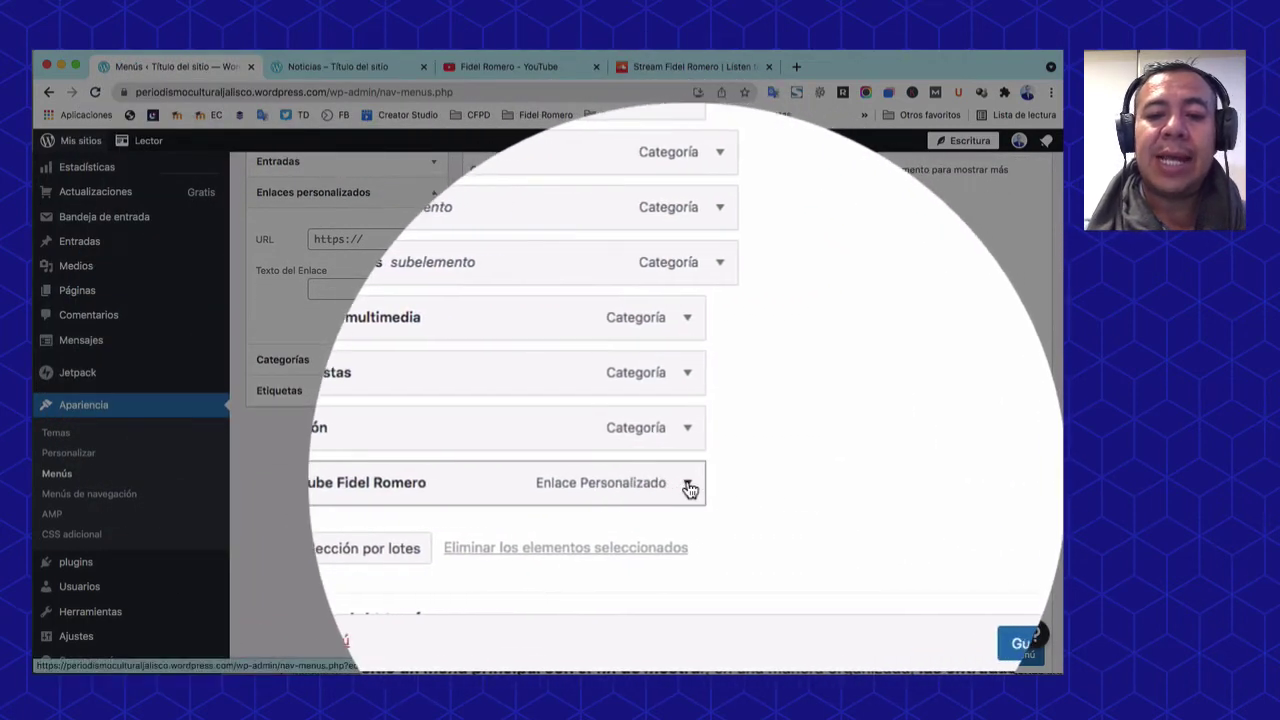
click(690, 488)
scroll(690, 490, down, 2)
scroll(690, 490, down, 3)
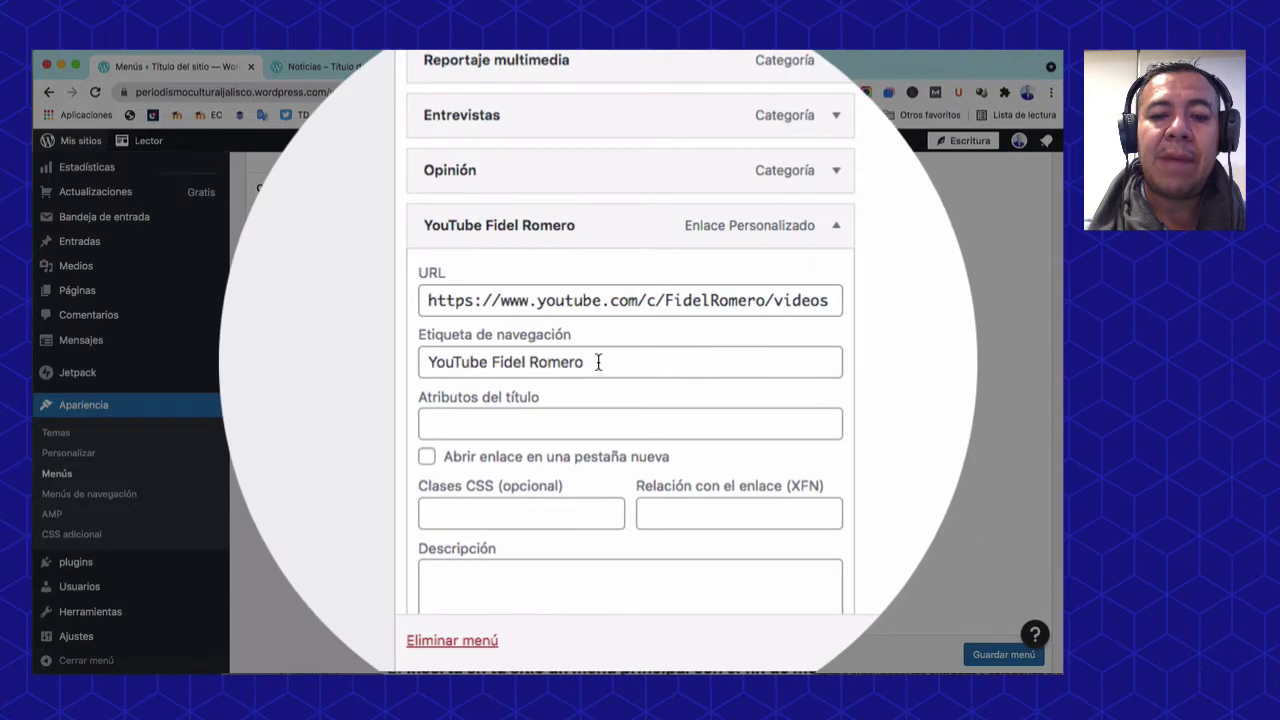
click(597, 362)
drag(603, 362, 510, 362)
click(608, 302)
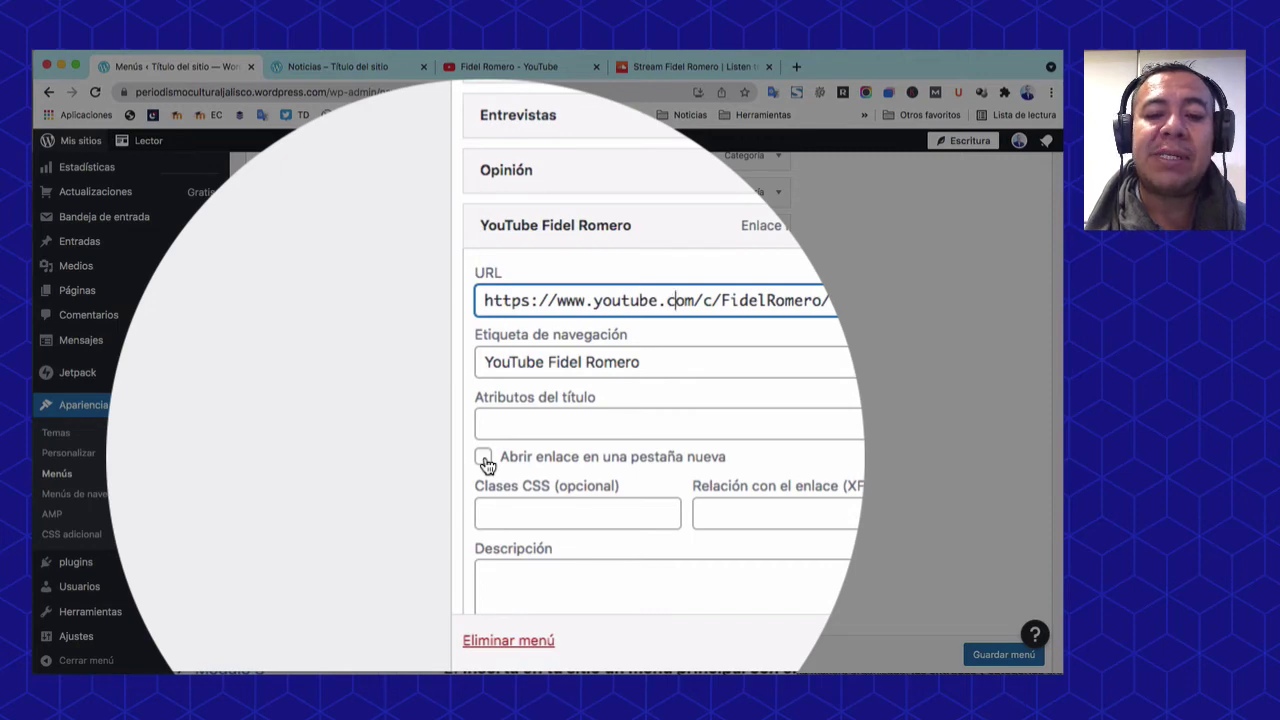
Set the YouTube custom link to open in a new tab and save the main menu
click(485, 462)
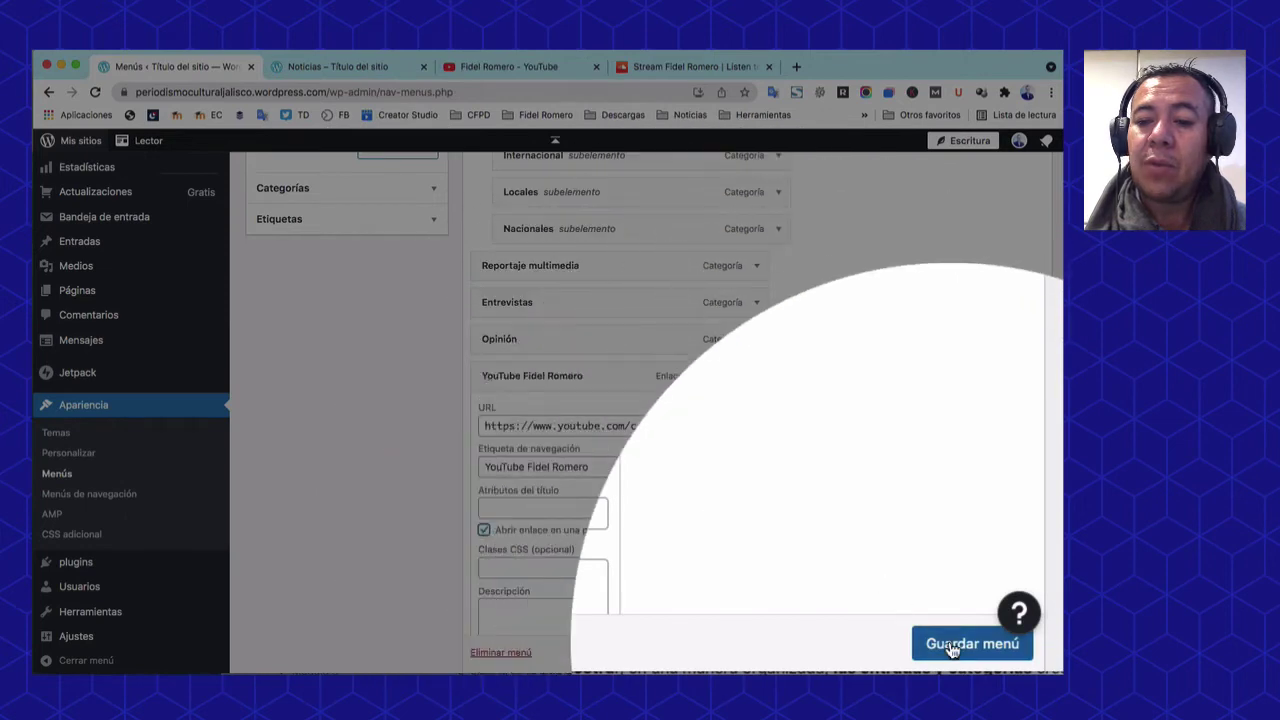
click(952, 650)
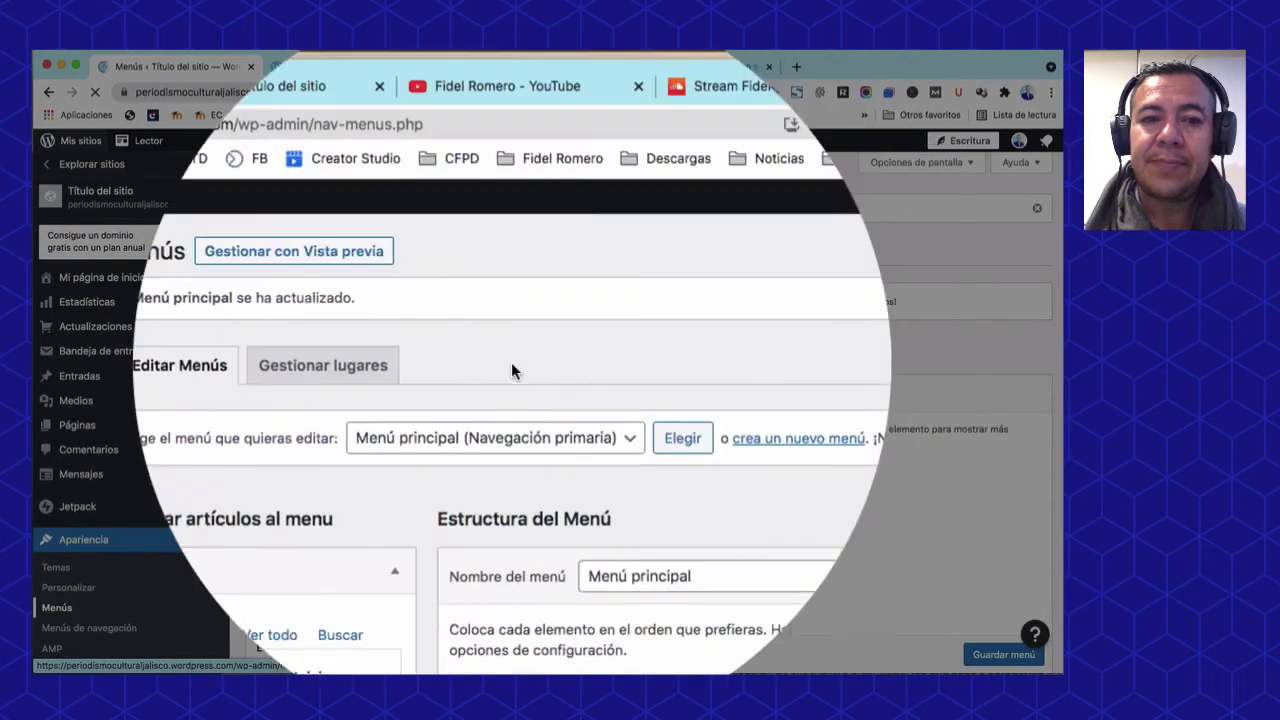
Reload the published Noticias category page, test the YouTube menu link and its address, and return to the site page
click(361, 68)
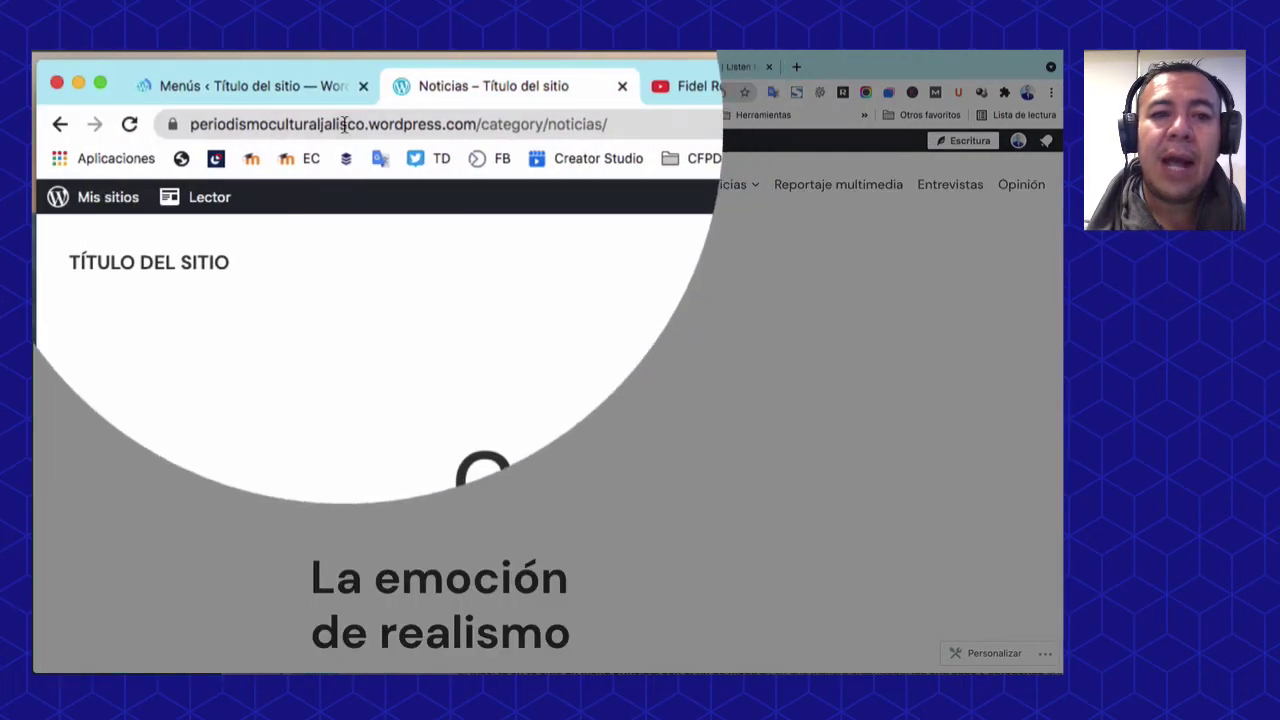
click(129, 124)
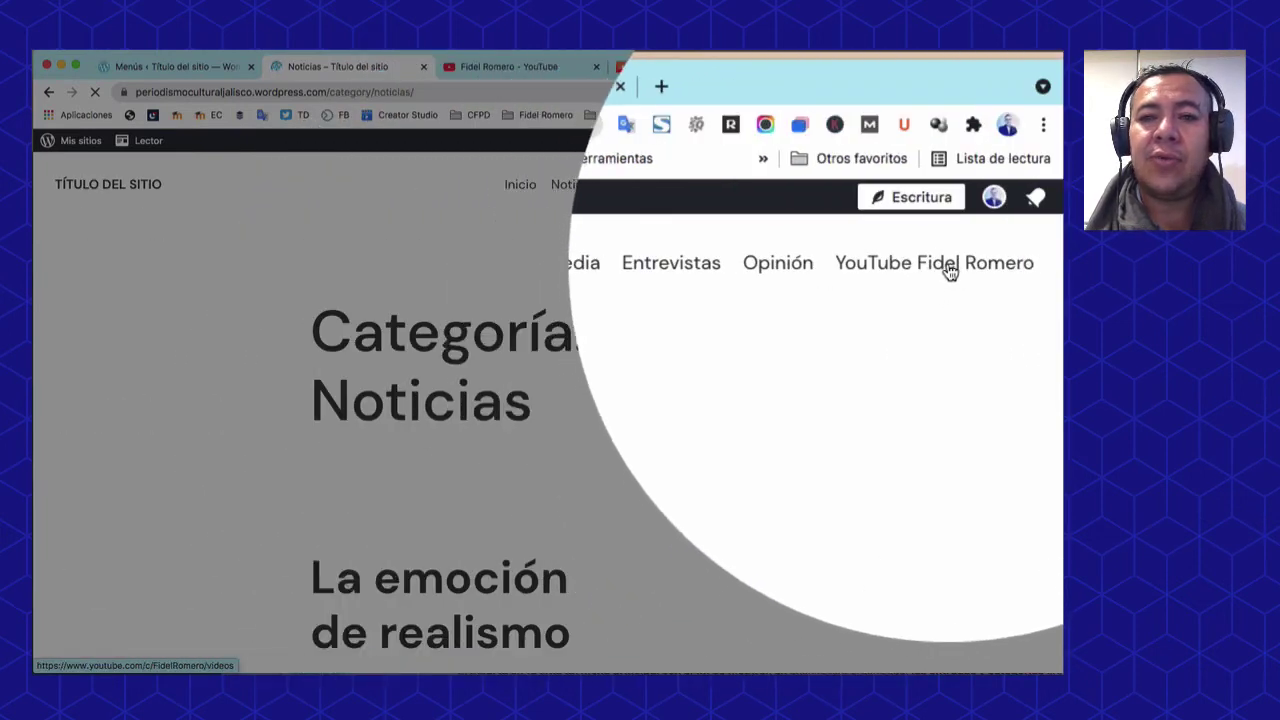
click(947, 265)
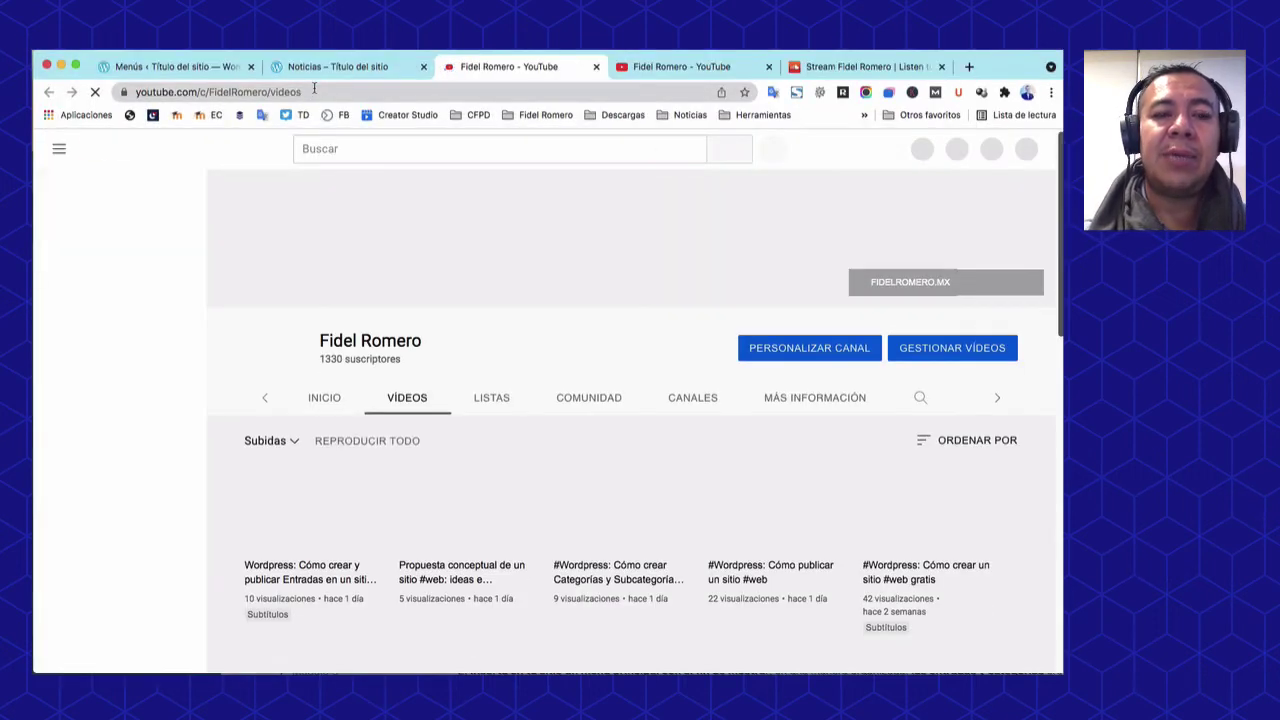
click(320, 91)
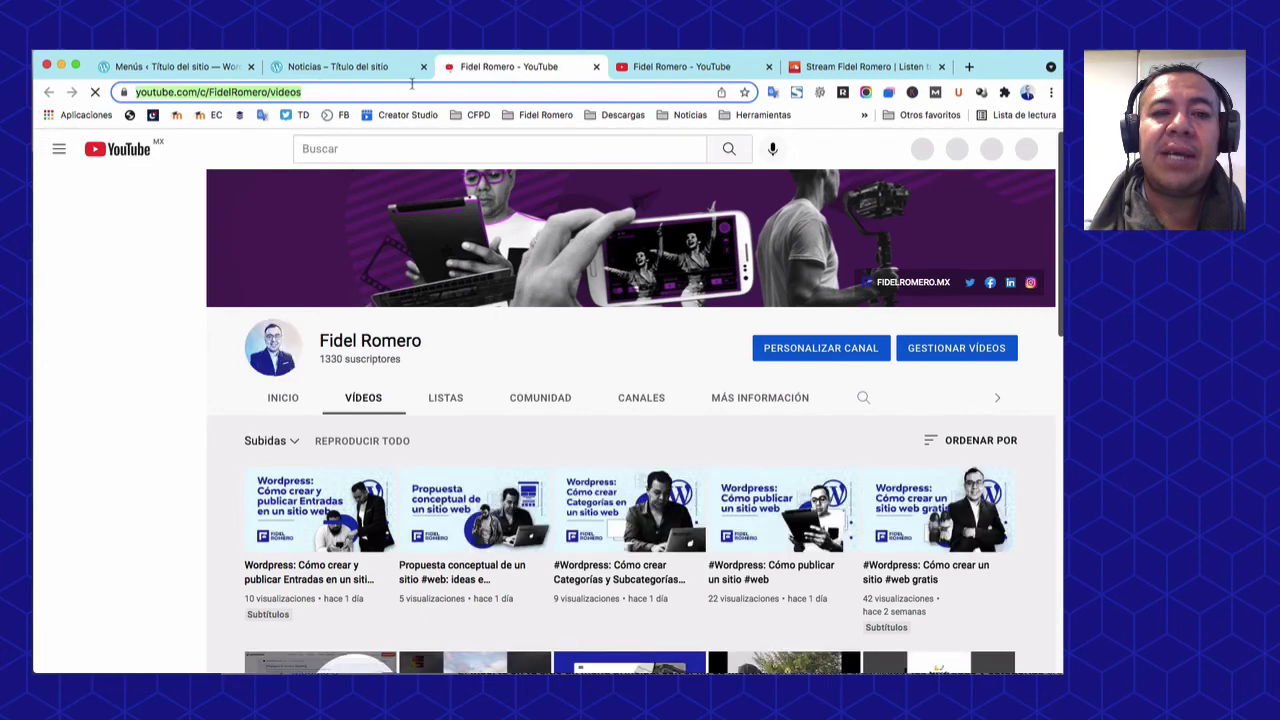
click(373, 68)
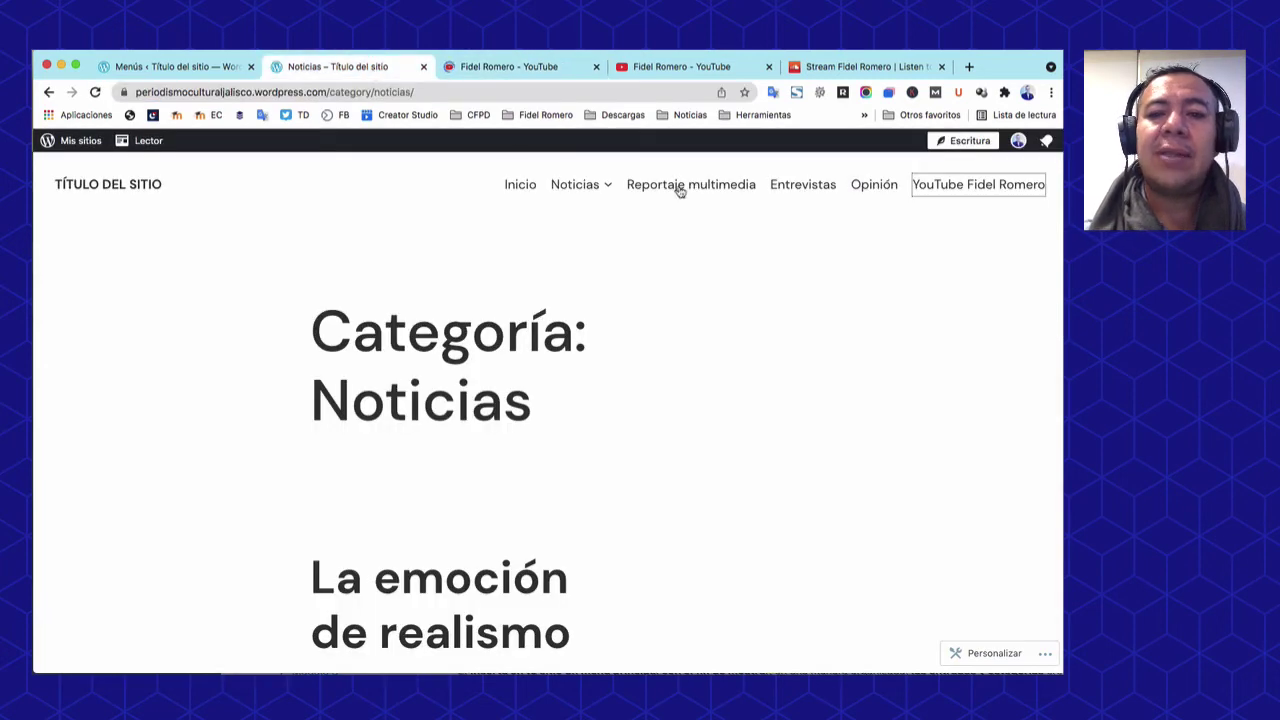
Return to the Menús editor and examine the whole menu structure, the YouTube item's settings and the menu's location options
click(206, 66)
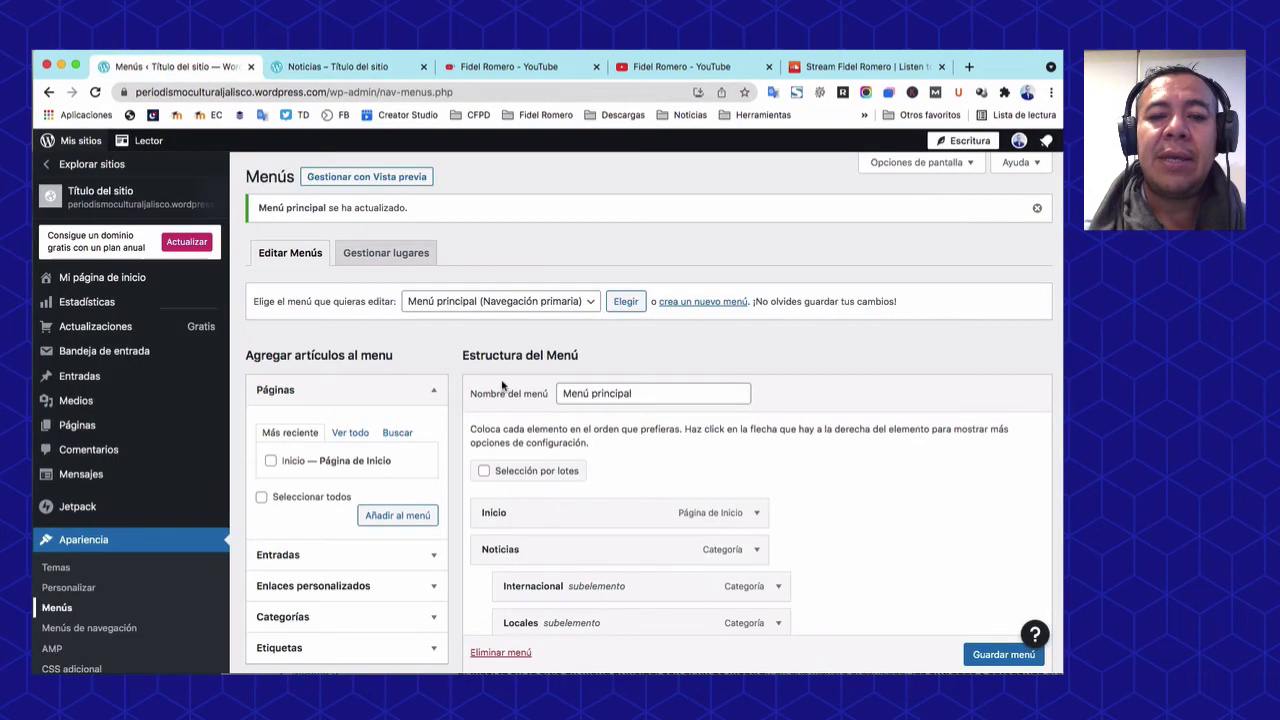
scroll(503, 383, down, 3)
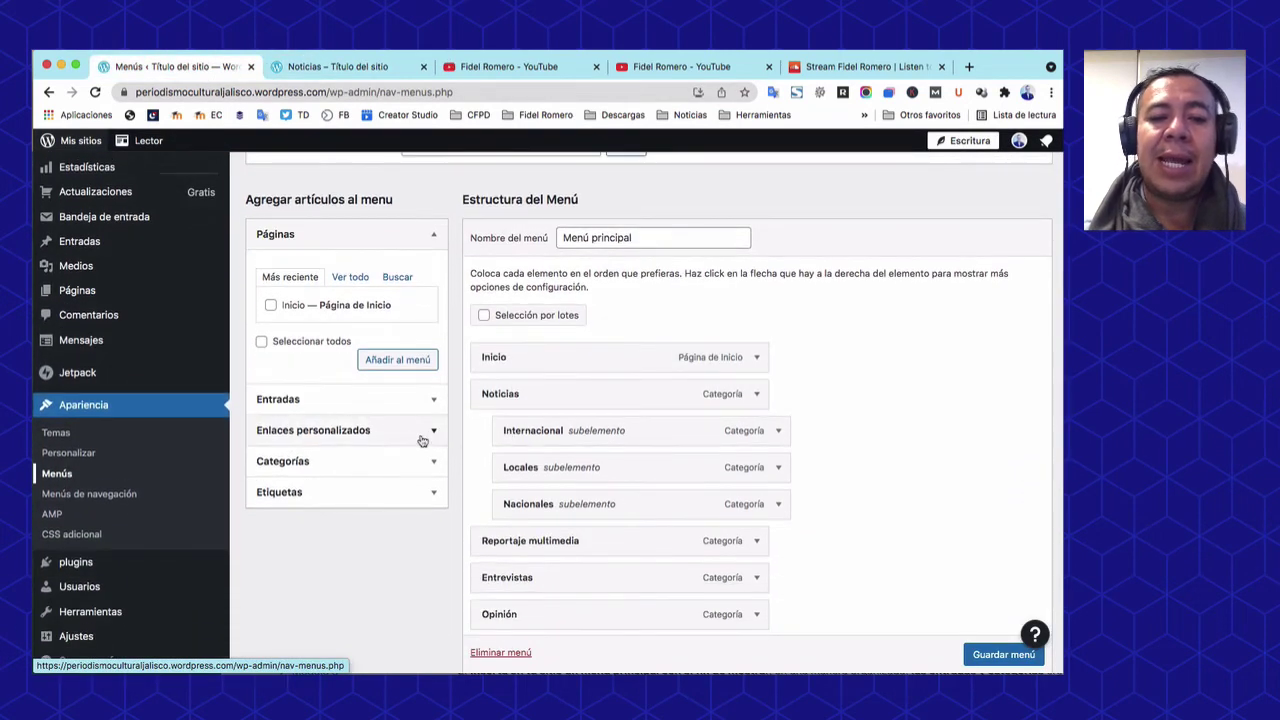
scroll(791, 576, down, 2)
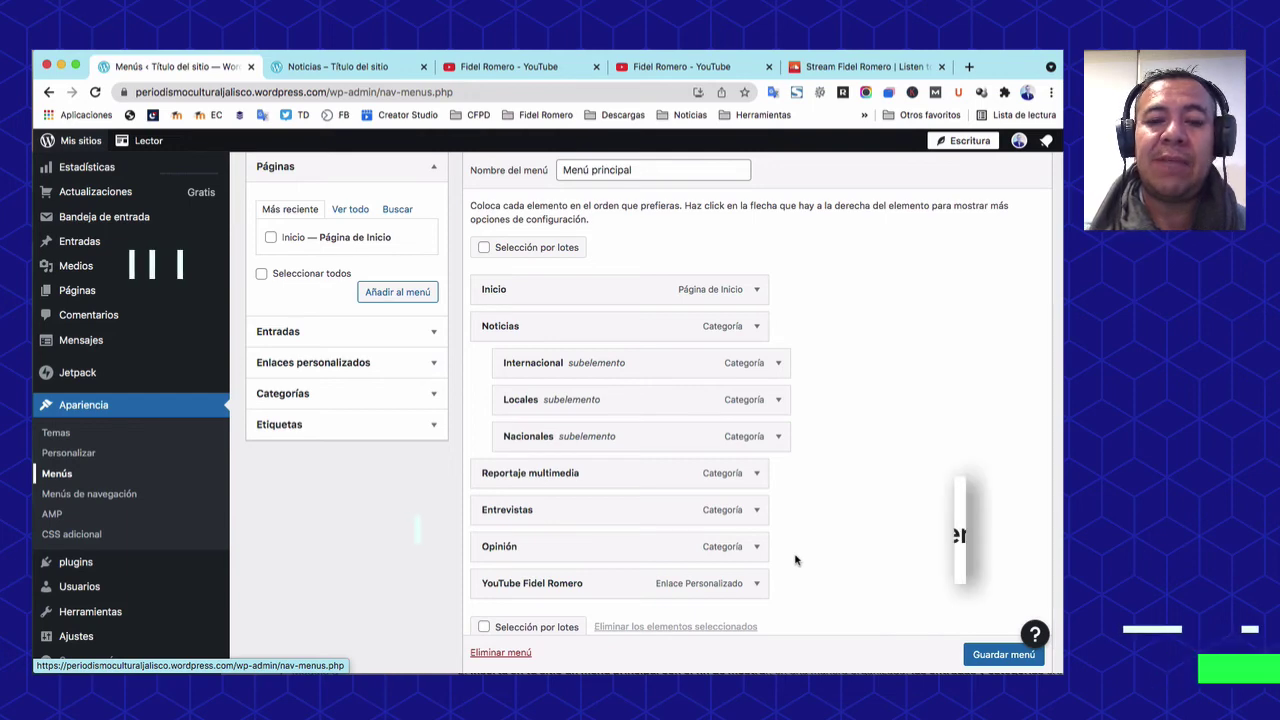
click(755, 585)
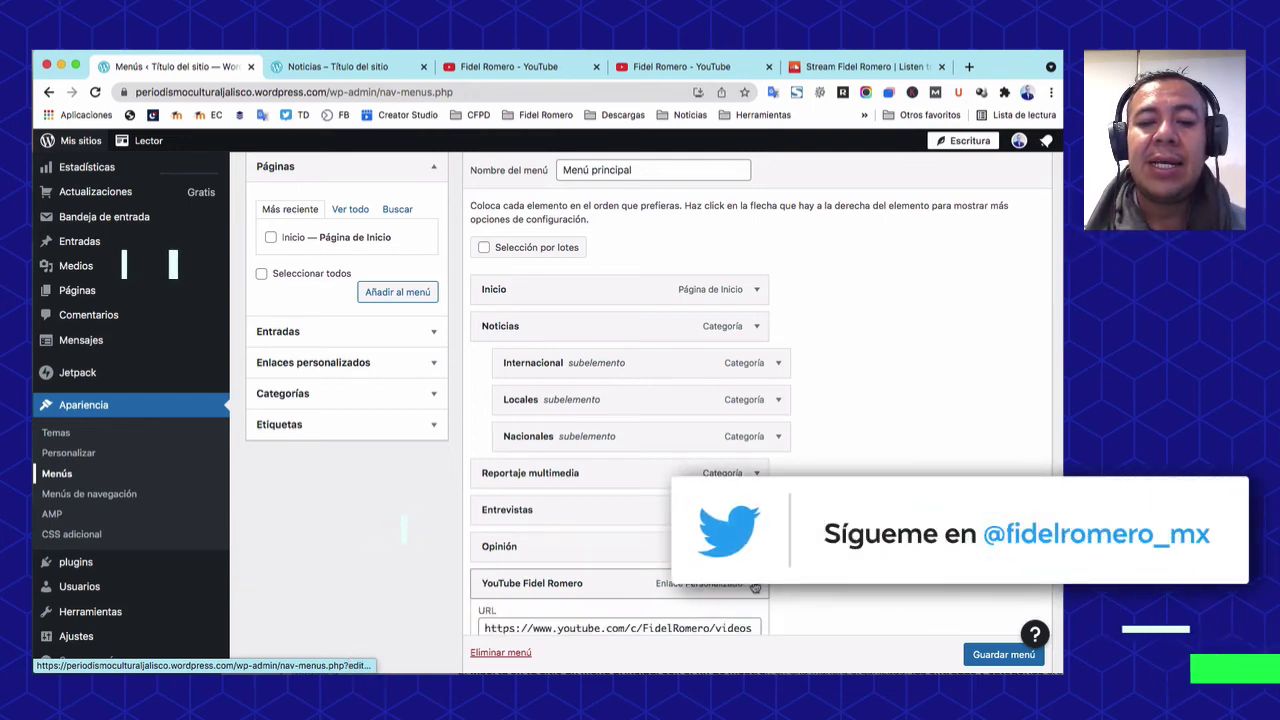
click(755, 585)
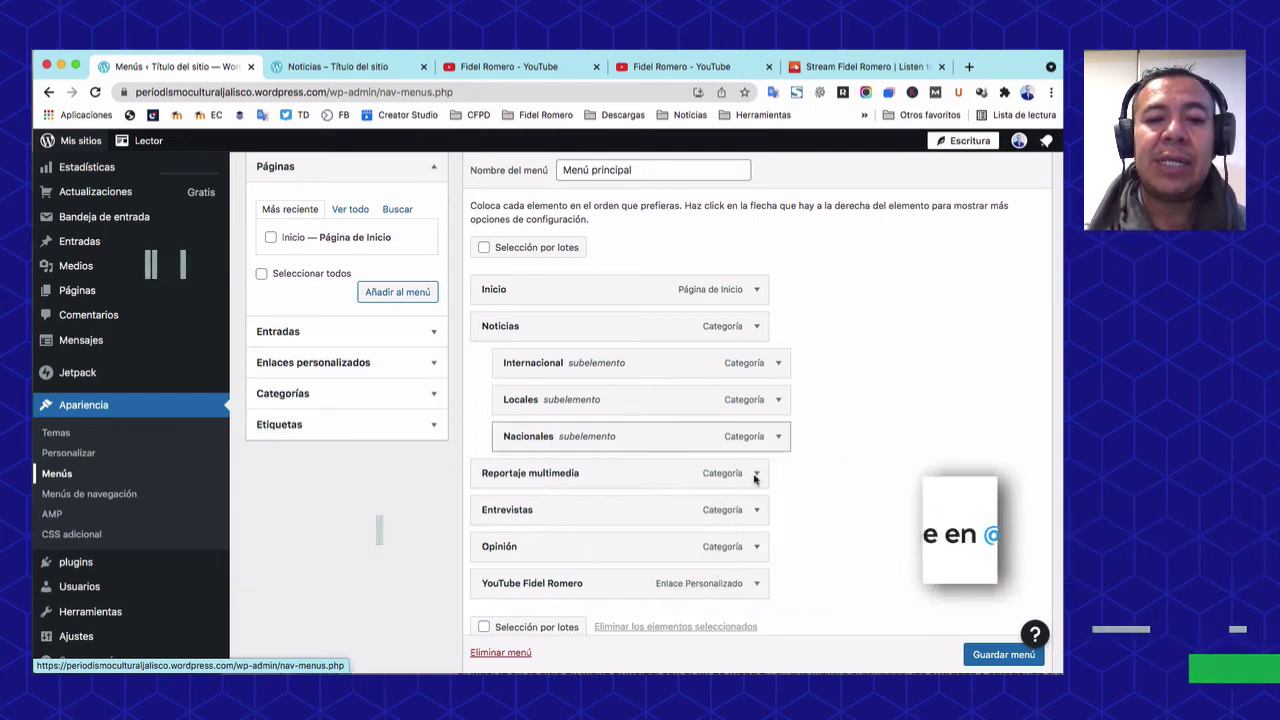
scroll(829, 520, down, 3)
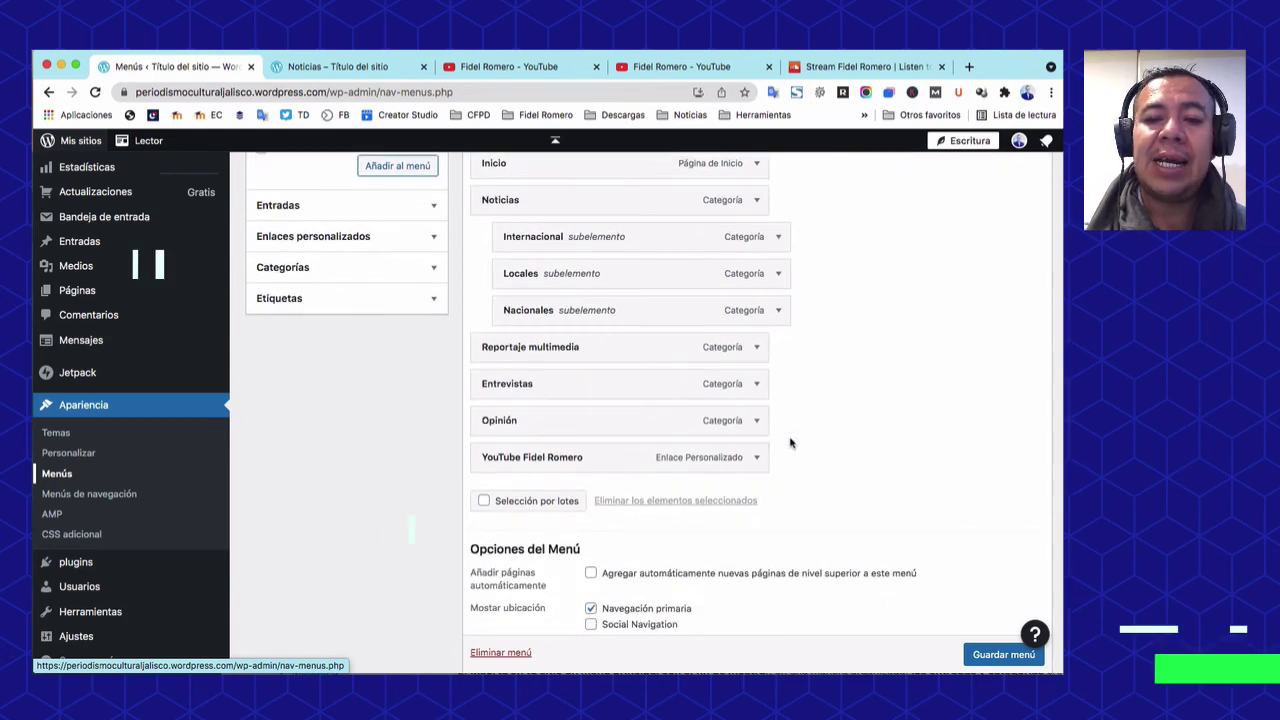
scroll(809, 443, down, 2)
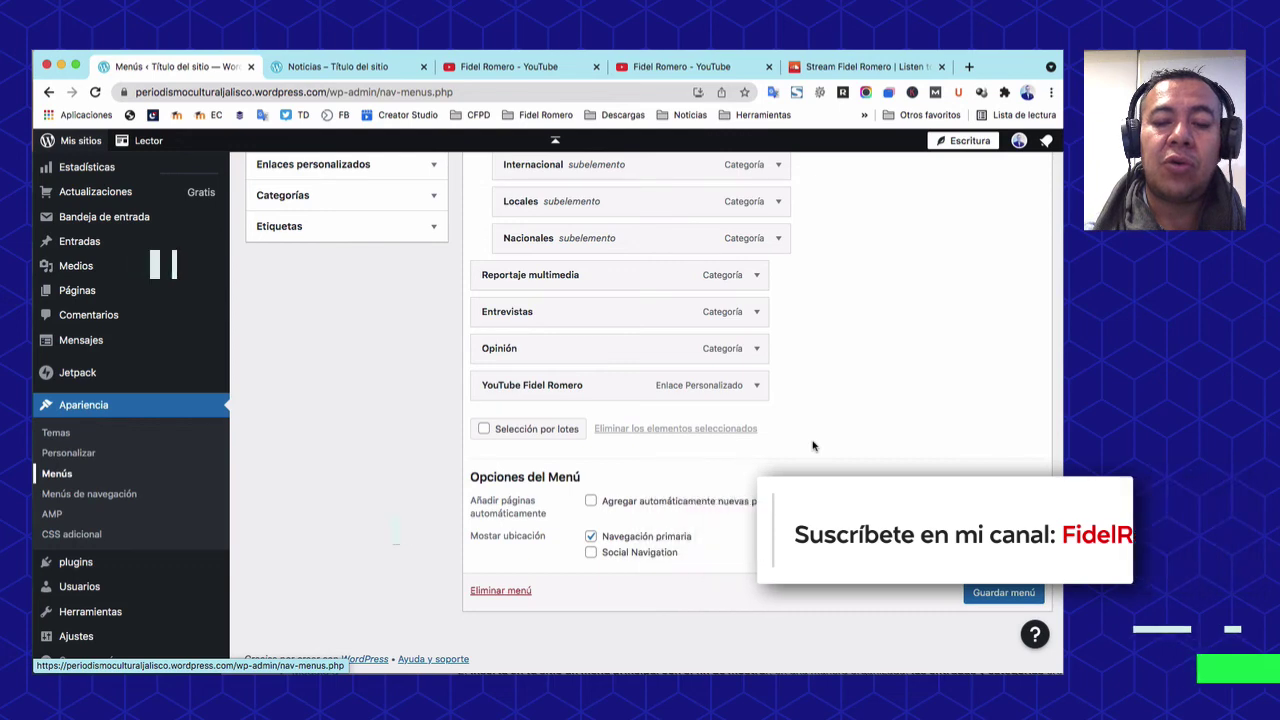
scroll(813, 446, up, 6)
scroll(813, 446, up, 2)
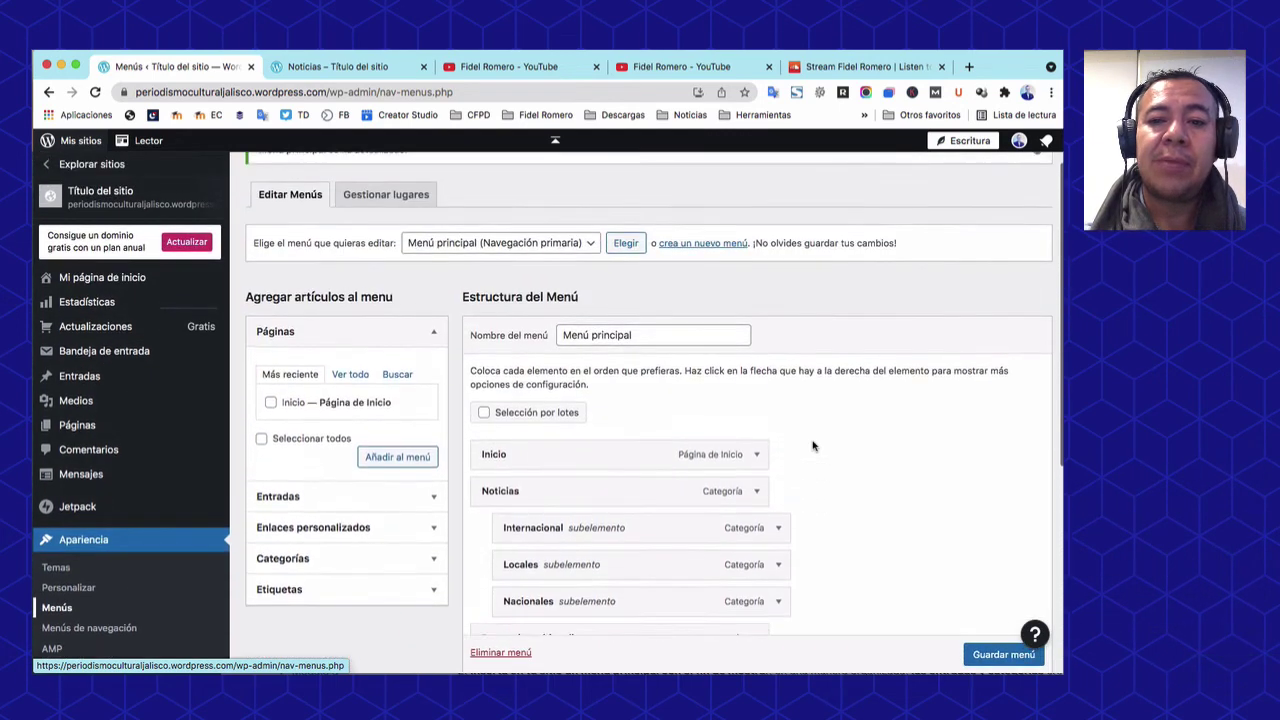
scroll(813, 446, up, 1)
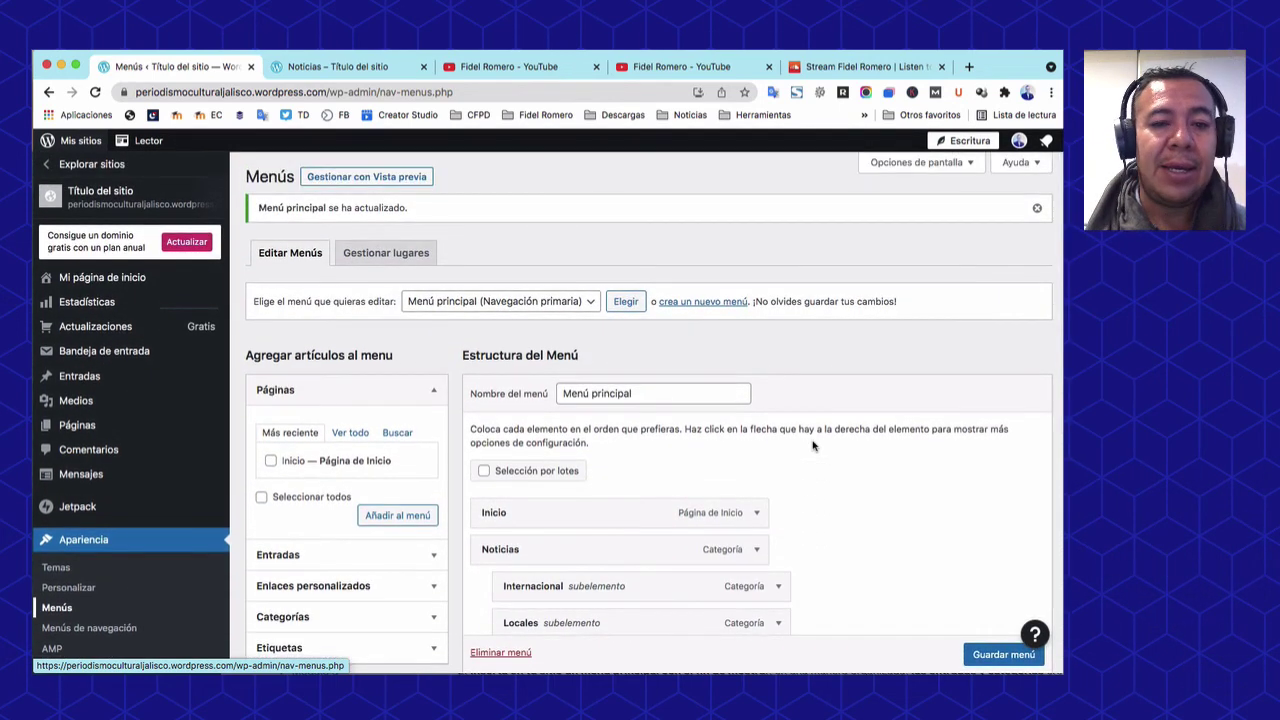
scroll(493, 340, down, 3)
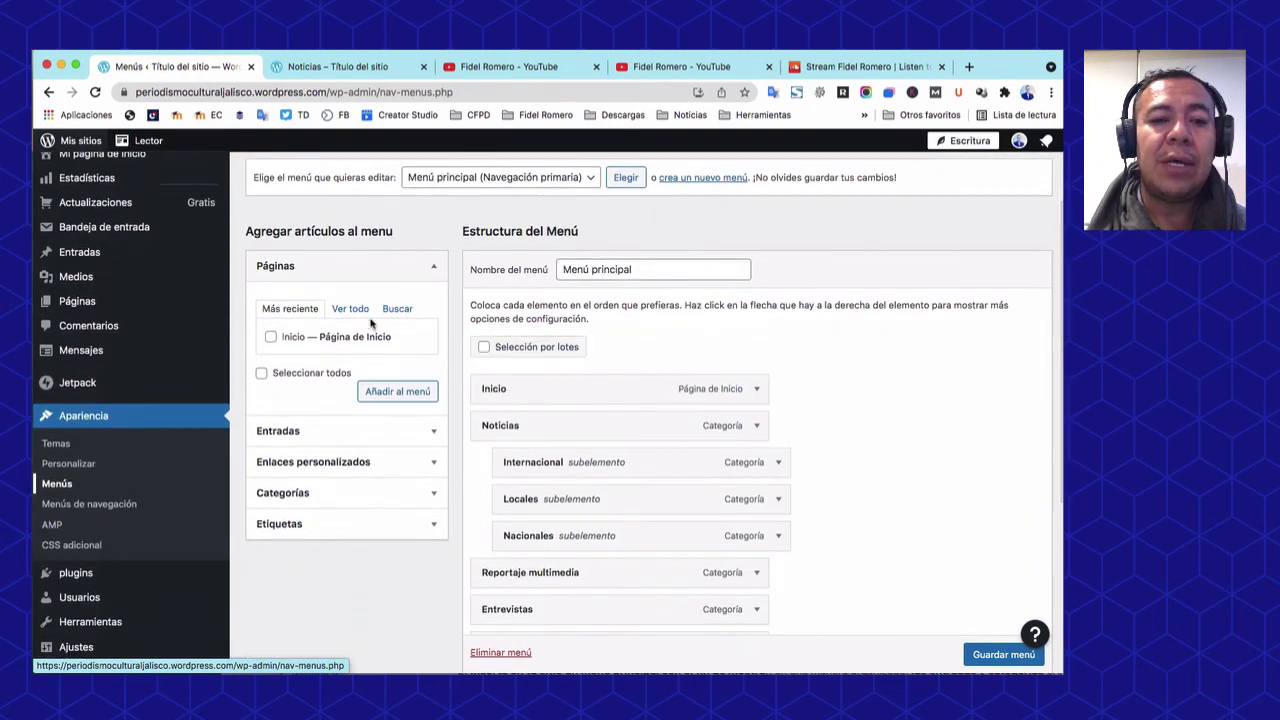